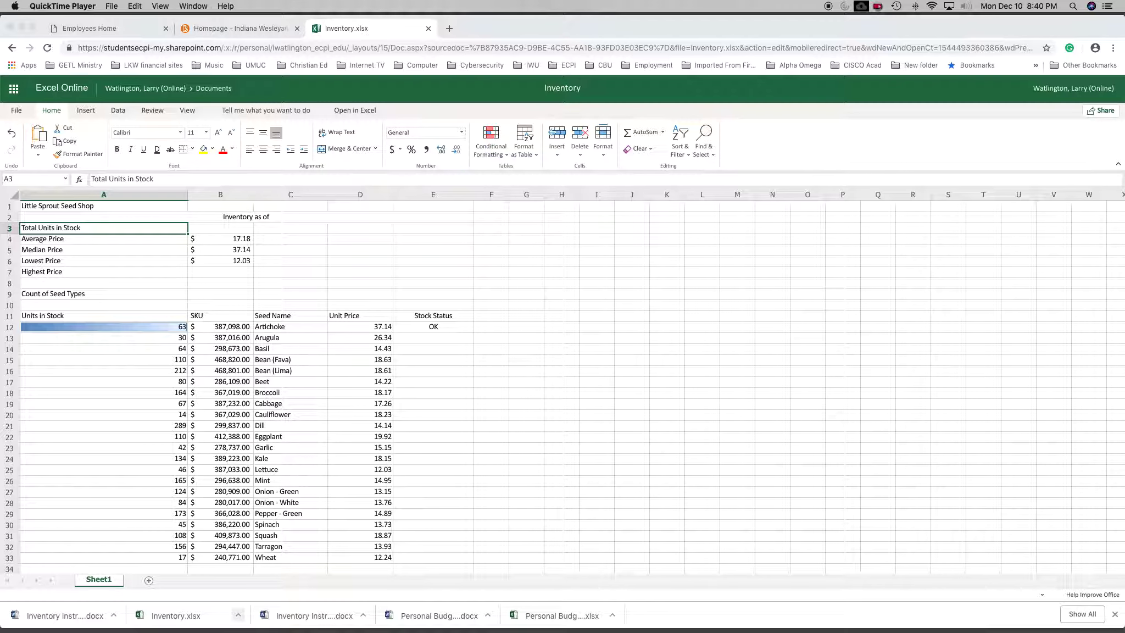
Merge and center the title Little Sprout Seed Shop across cells A1:E1.
left_click(77, 208)
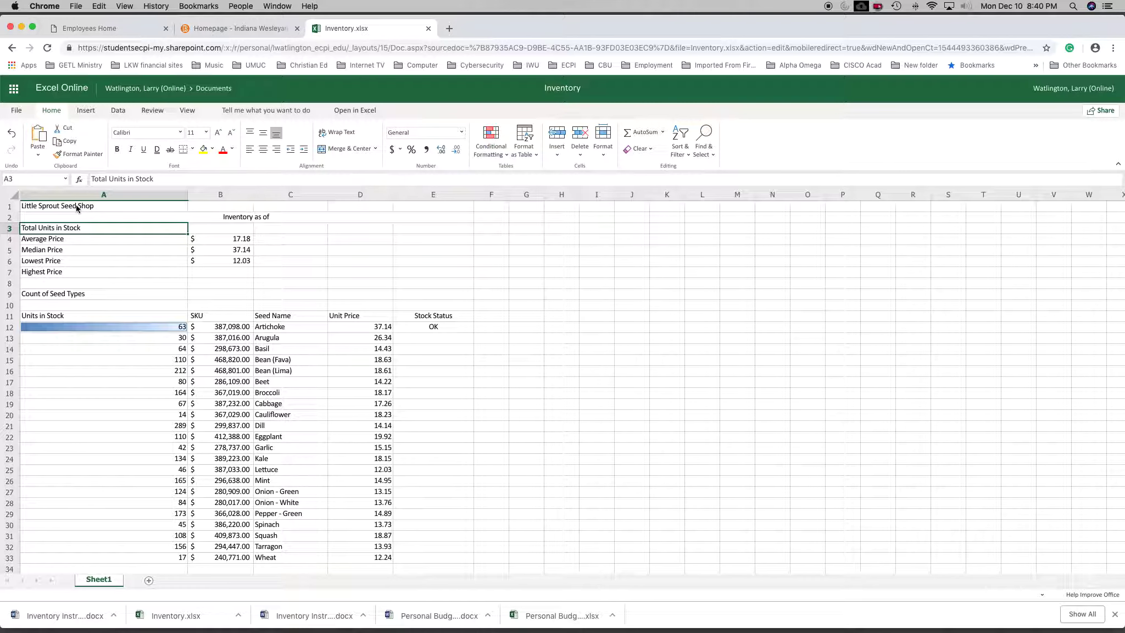
left_click(85, 208)
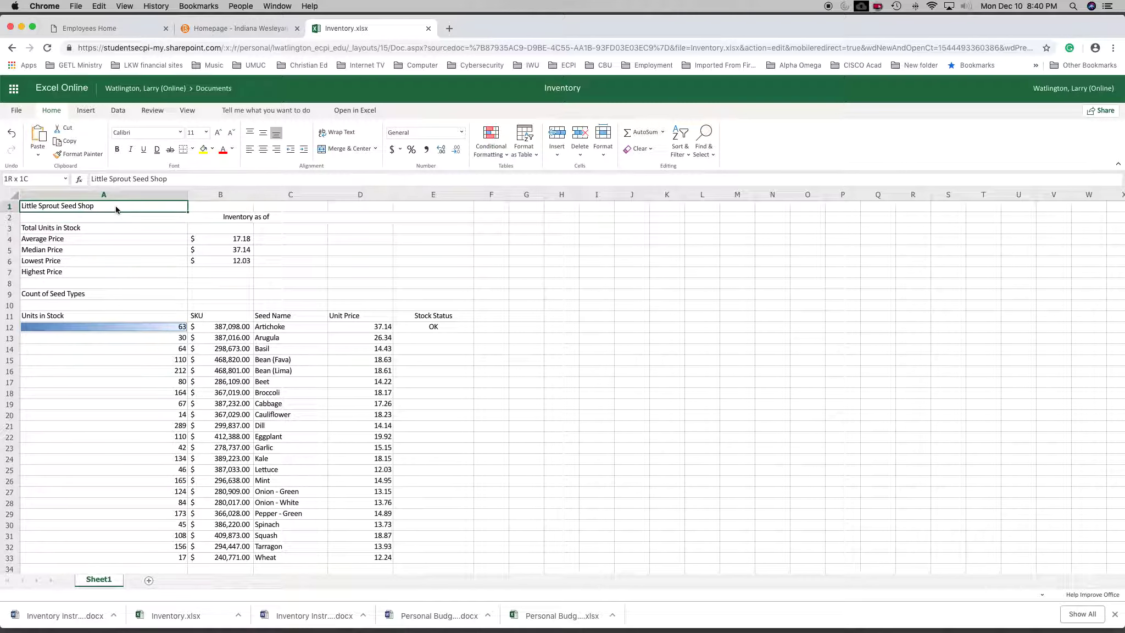
left_click_drag(116, 209, 406, 210)
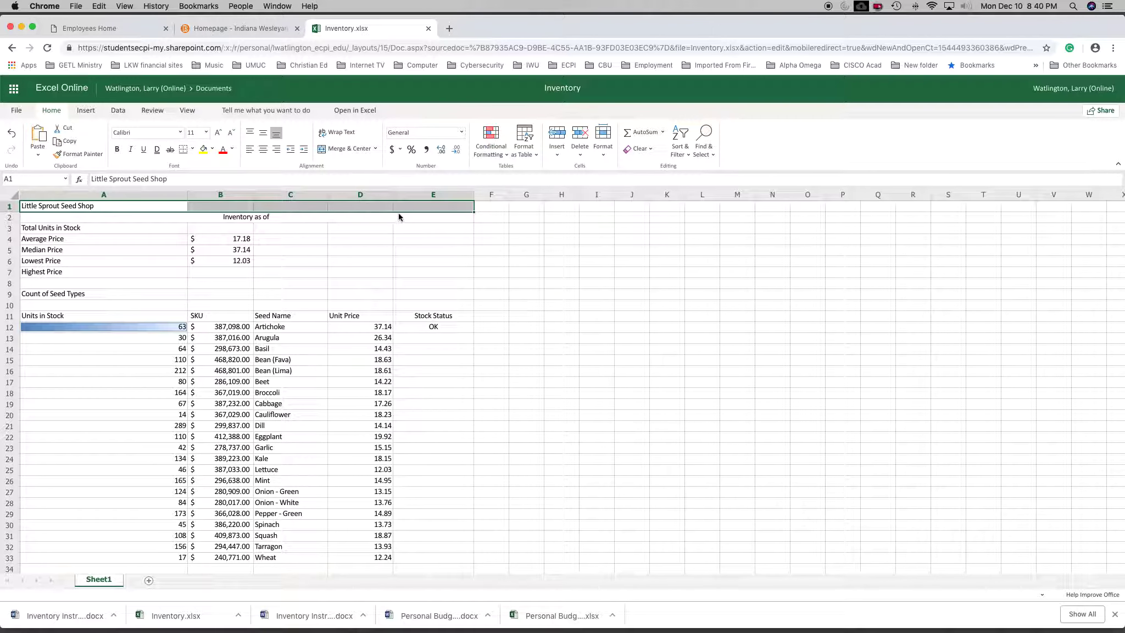
left_click(340, 151)
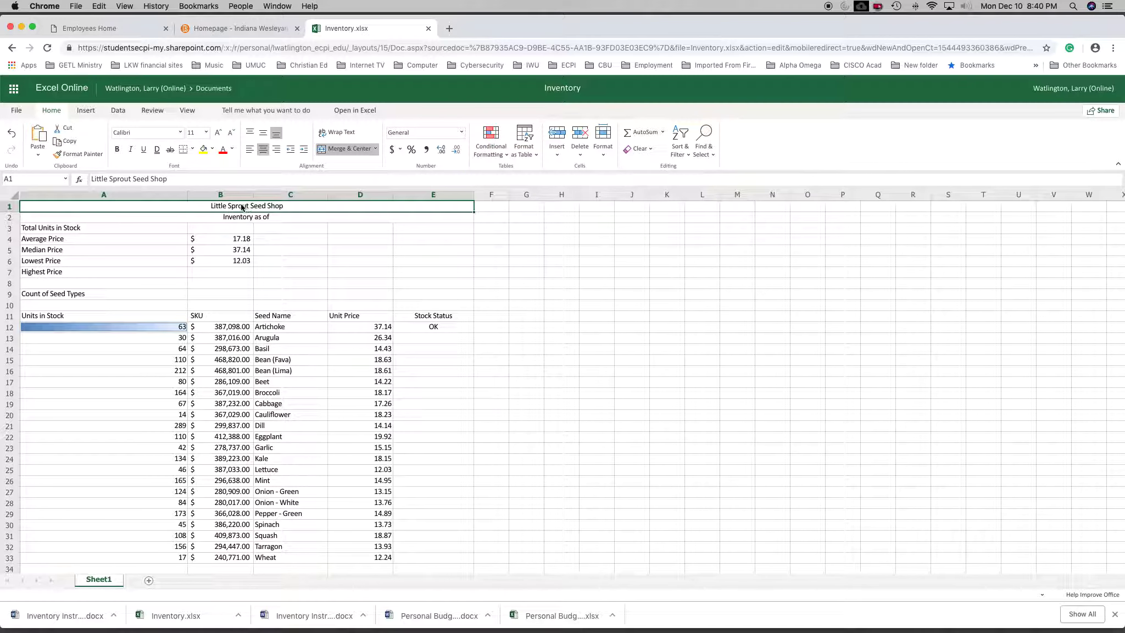
Set the font size of the merged title in row 1 to 18.
left_click(206, 133)
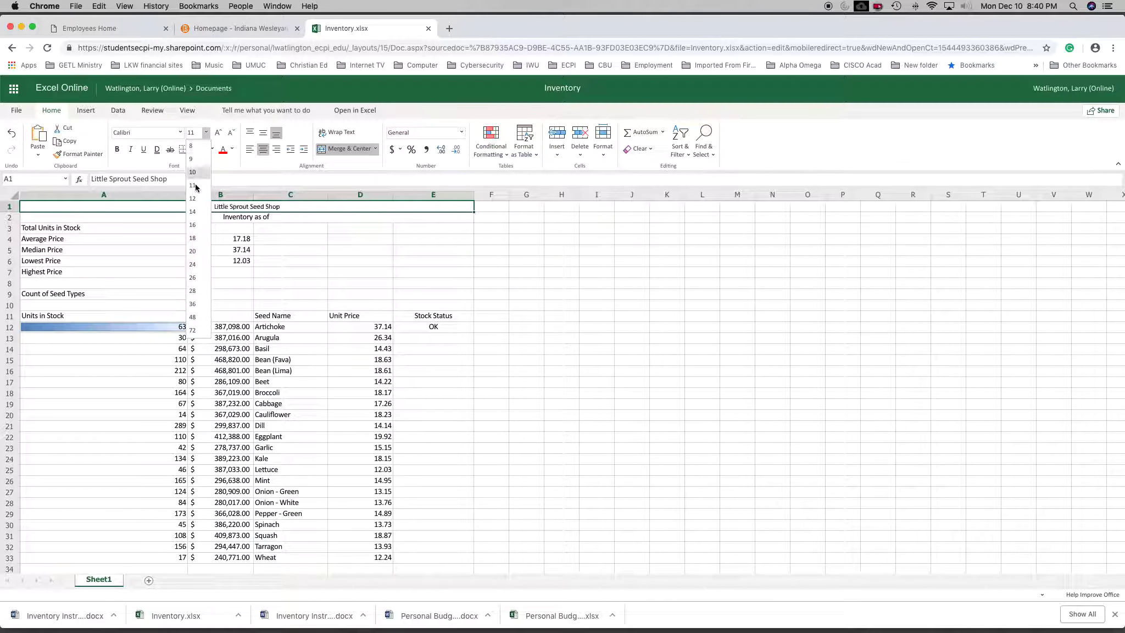
left_click(195, 238)
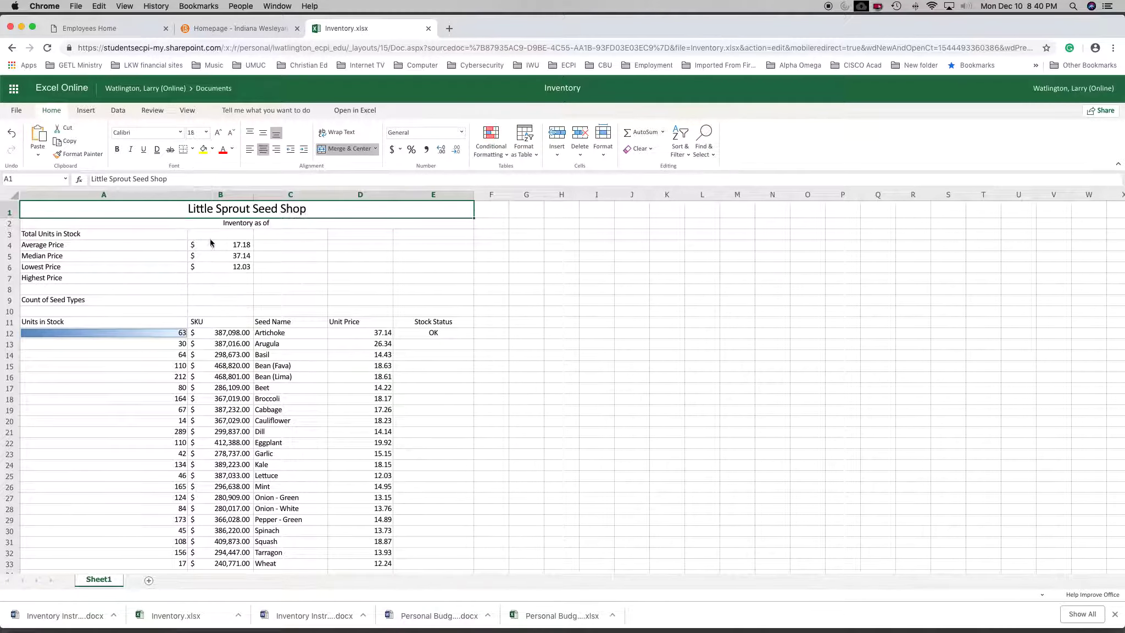
left_click(300, 245)
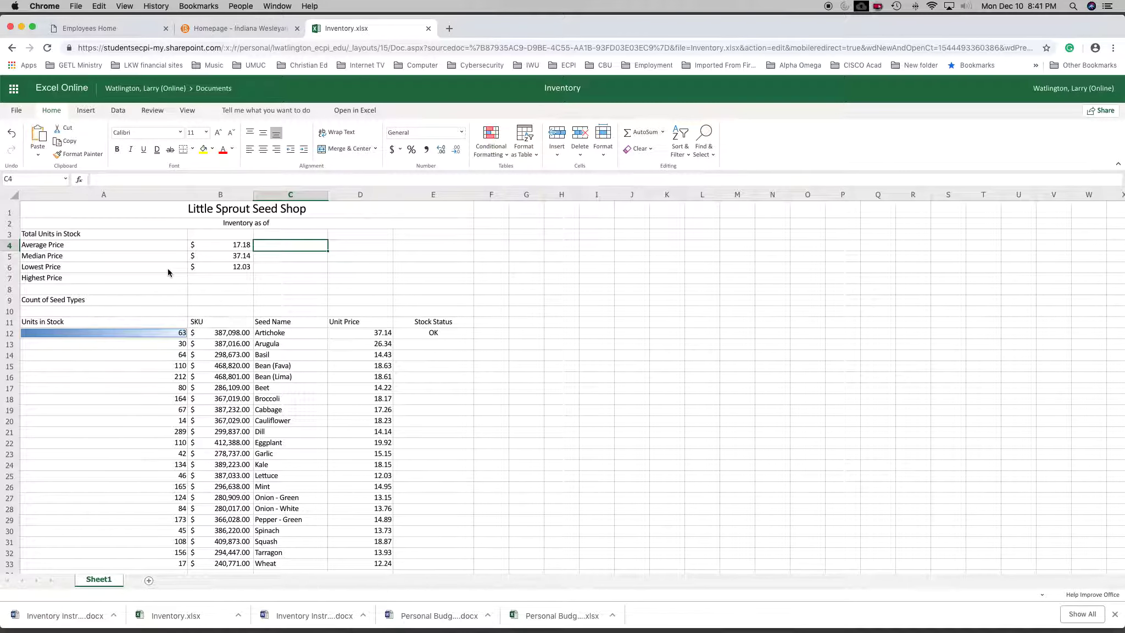
Replace the text in A2 with the formula =CONCATENATE("Inventory as of ",TEXT(TODAY(),"MM/DD/YYYY")).
left_click(234, 224)
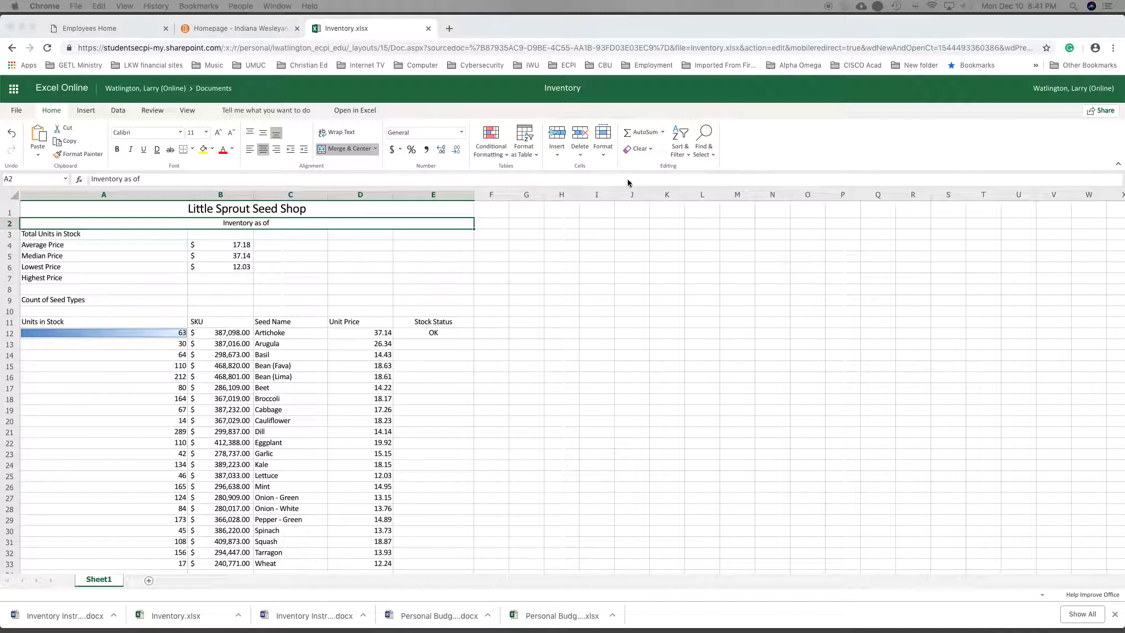
left_click(210, 226)
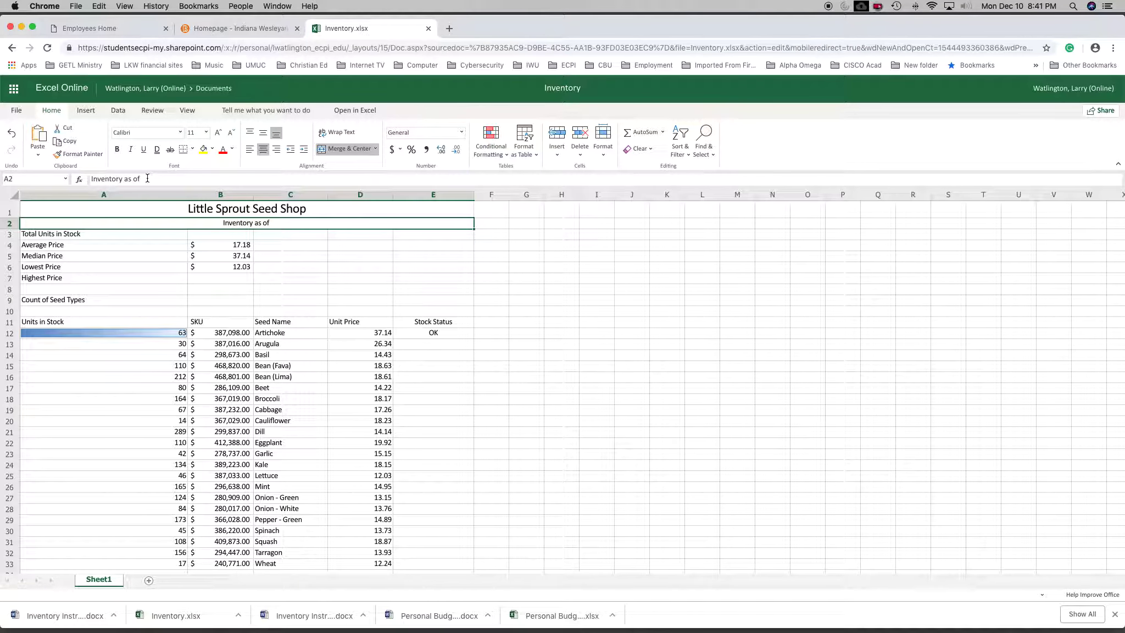
left_click_drag(145, 179, 52, 176)
type("=CONCATENATE(\"Inventory as of \",TEXT(TODAY(),\"MM/DD/YYYY\"))")
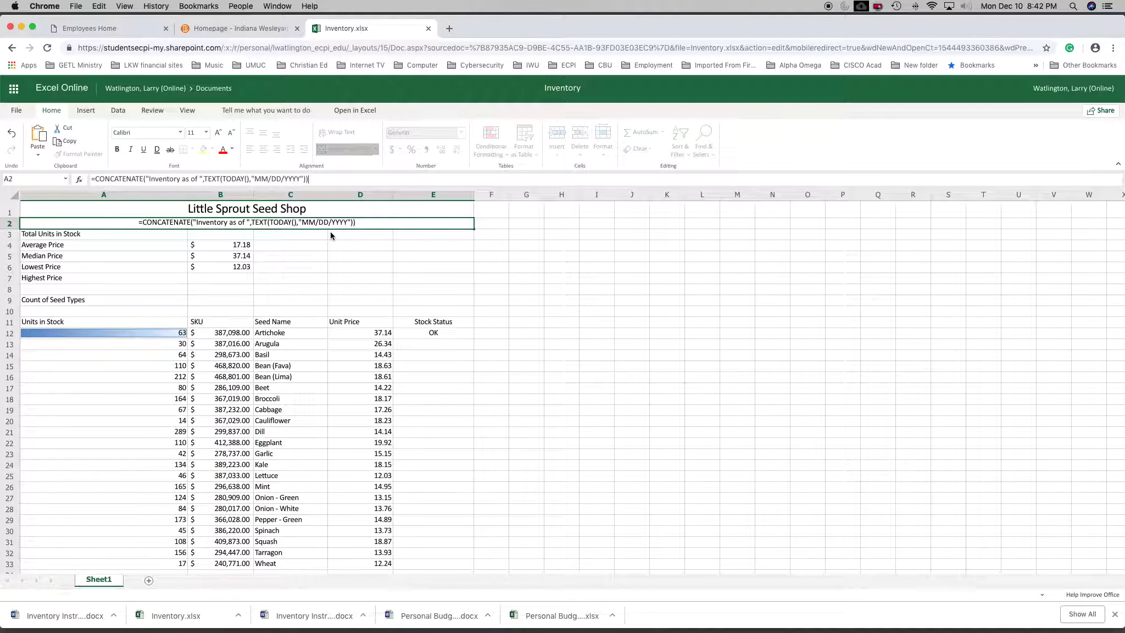
key("Return")
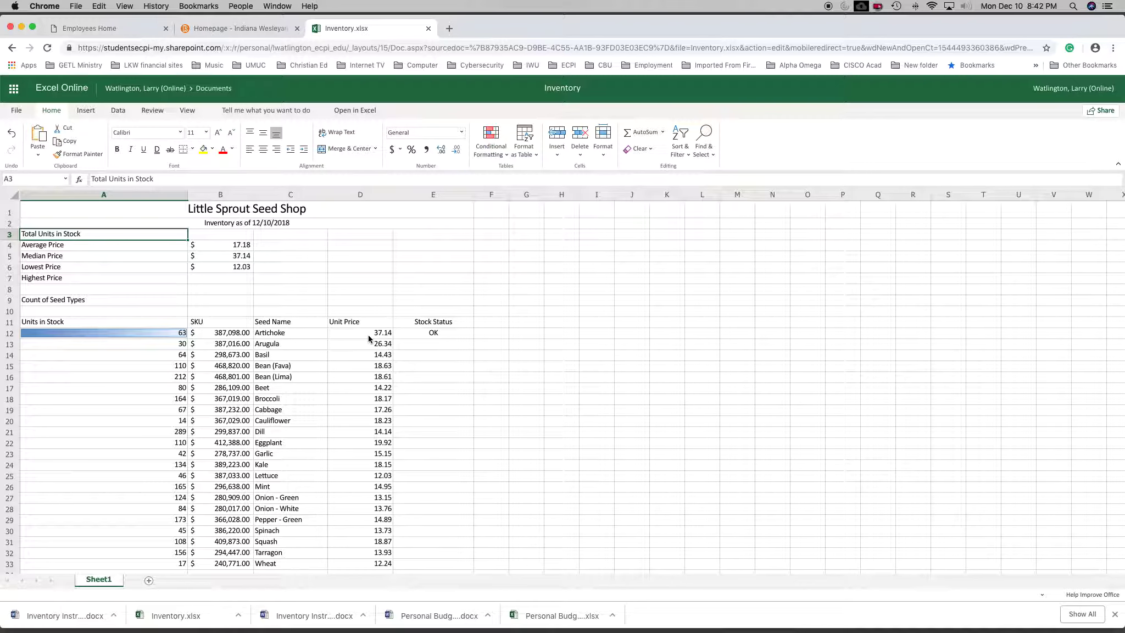
Examine the unit price list and the formulas behind Average Price in B4 and Median Price in B5.
scroll(384, 533, "down", 5)
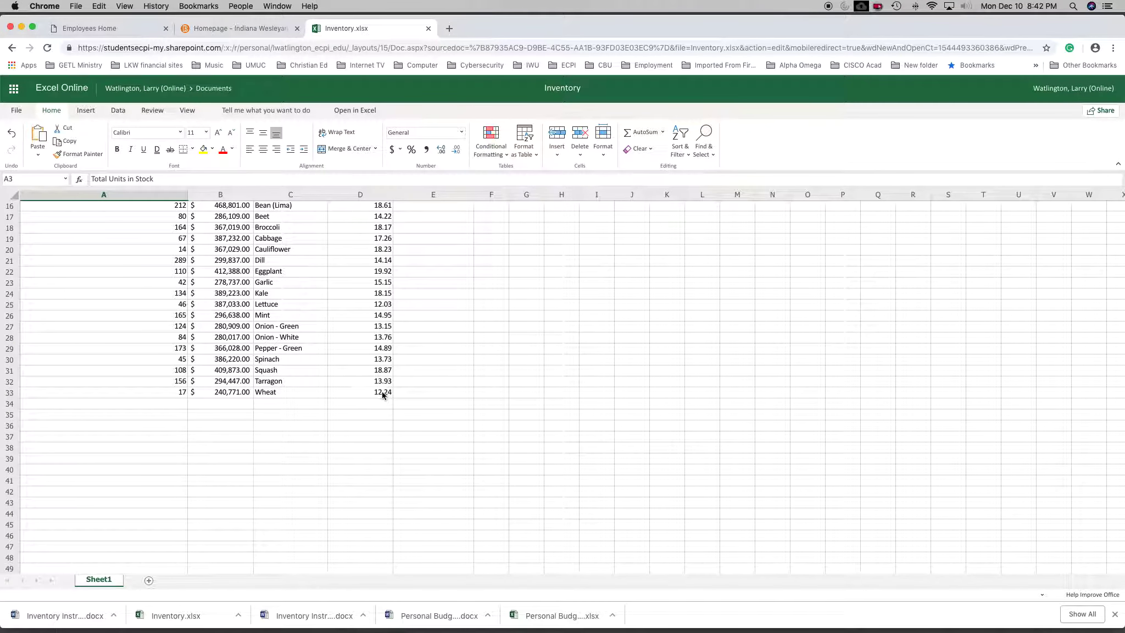
scroll(383, 398, "up", 1)
scroll(383, 411, "up", 5)
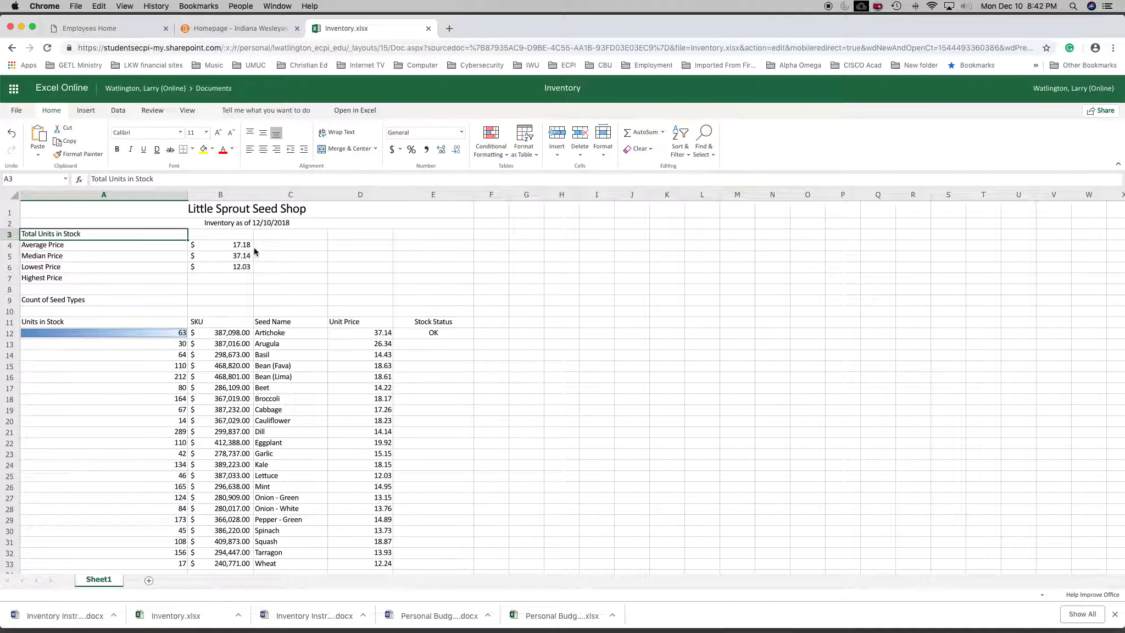
left_click(238, 248)
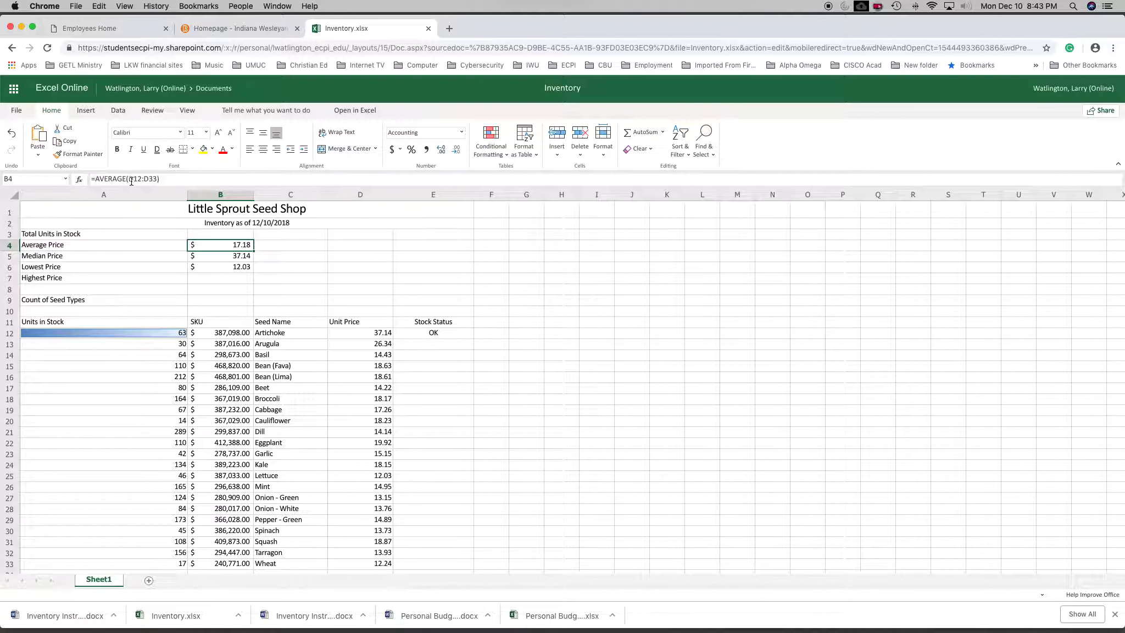
left_click(164, 180)
key("Return")
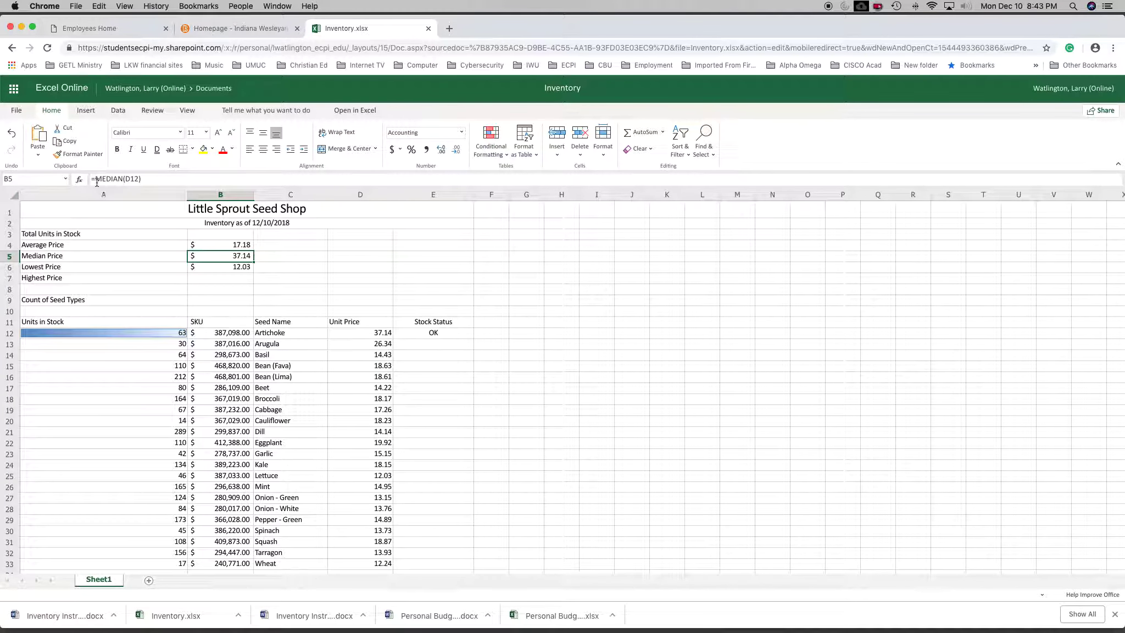
Calculate the Highest Price in B7 with the formula =MAX(D12:D33).
left_click(220, 281)
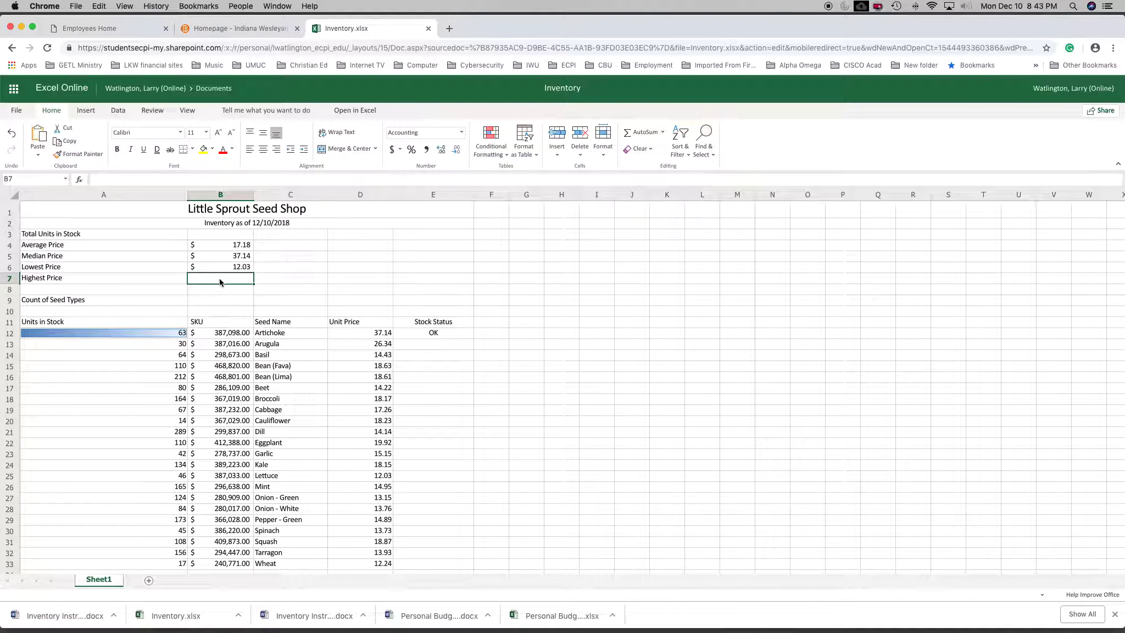
left_click(104, 182)
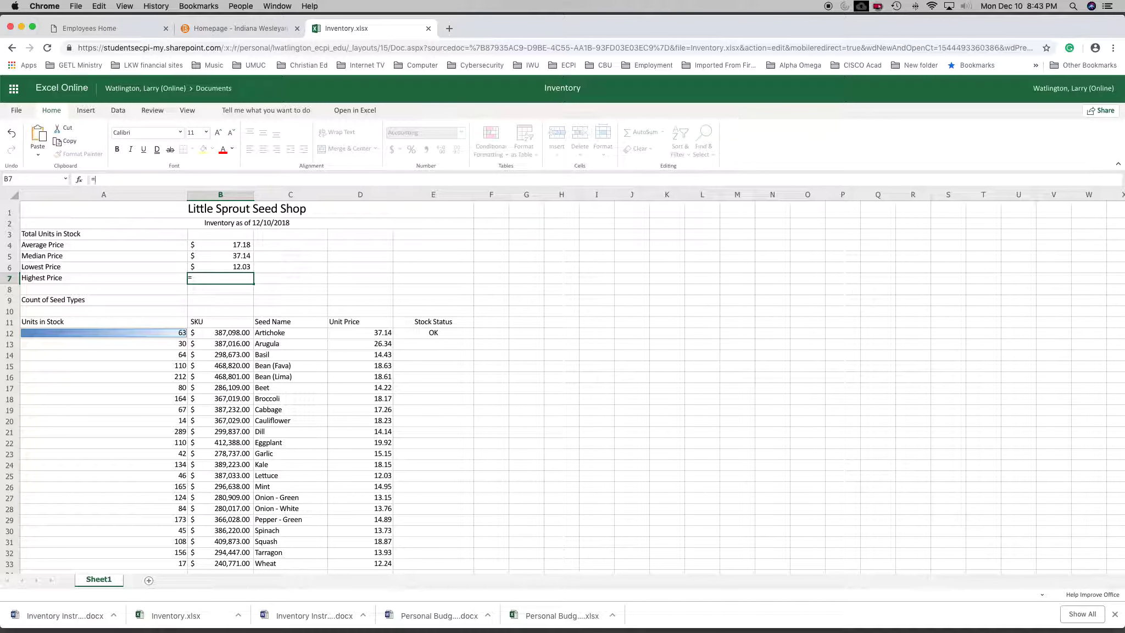
type("m")
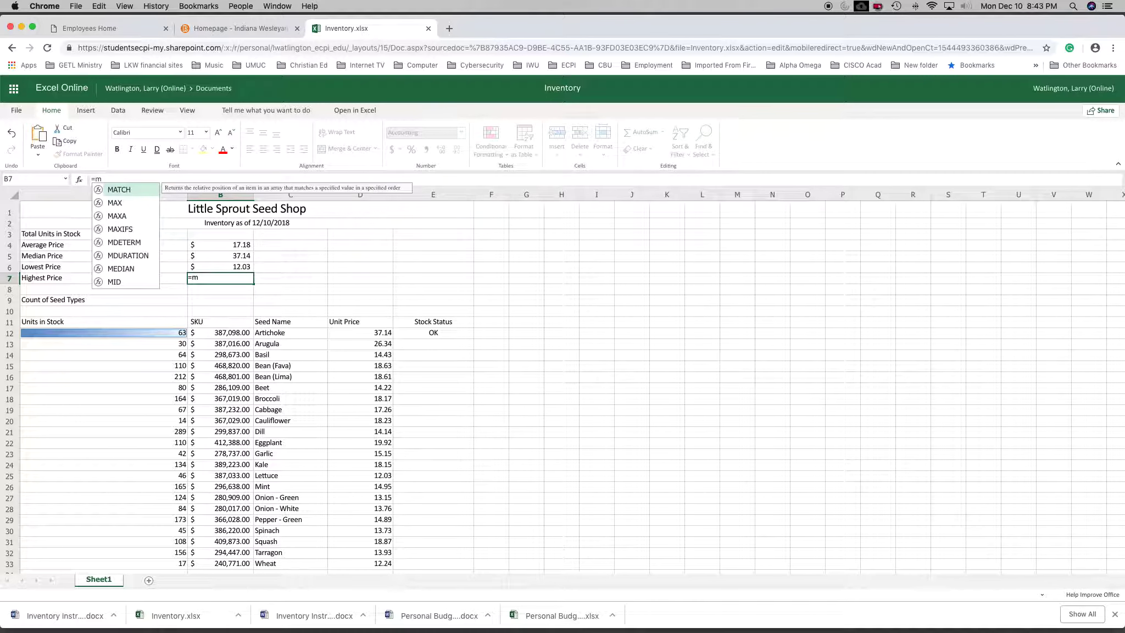
type("a")
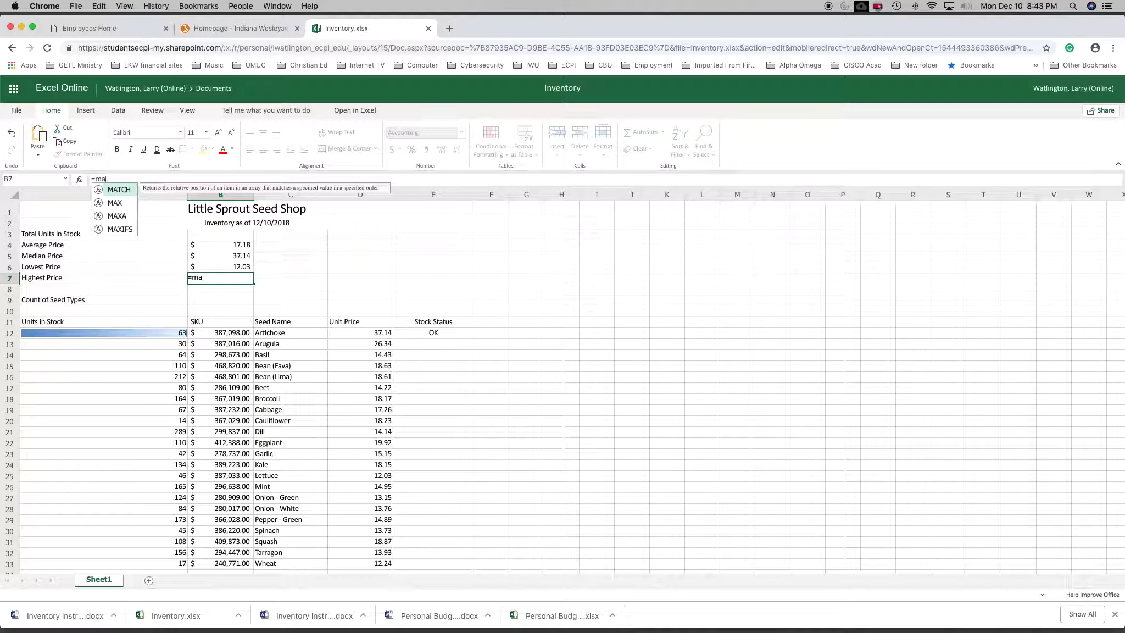
type("x")
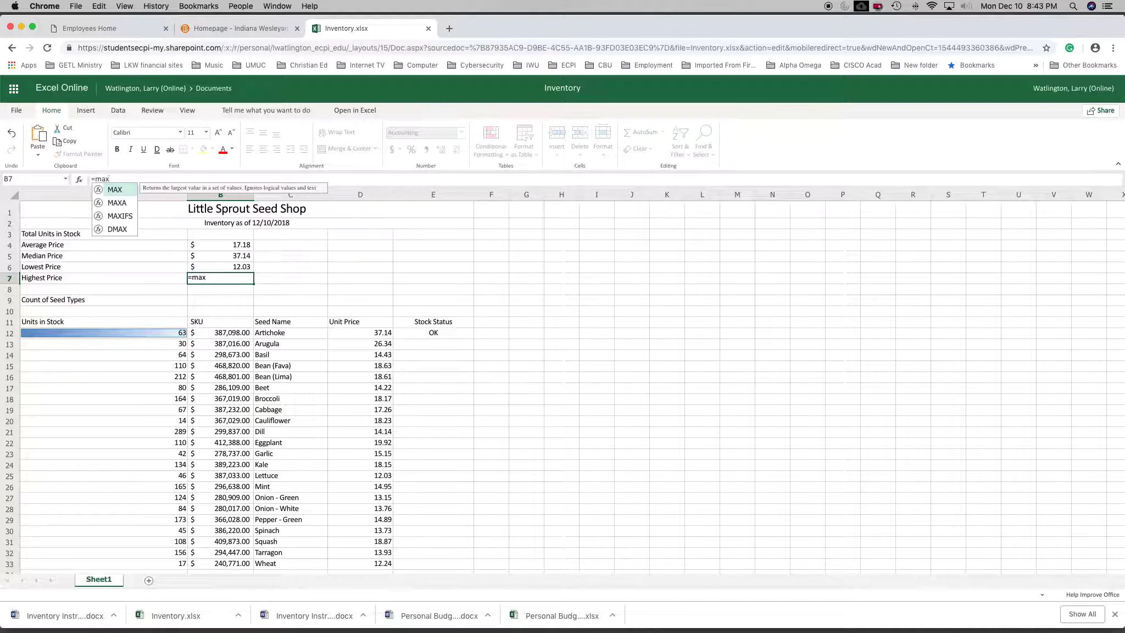
type("(d12:d")
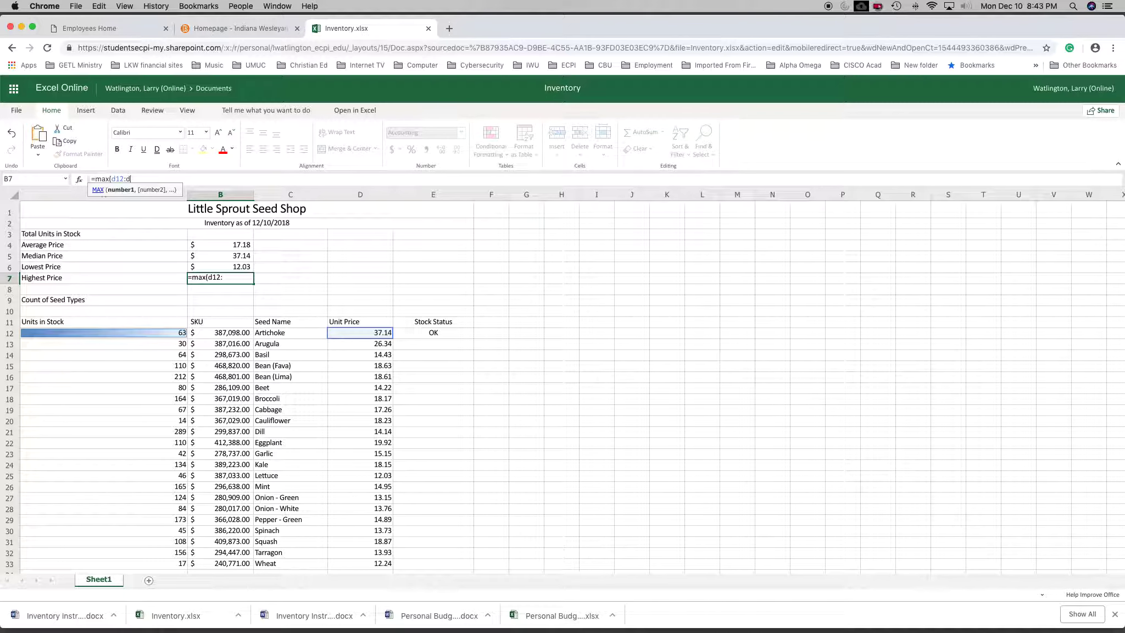
type("33")
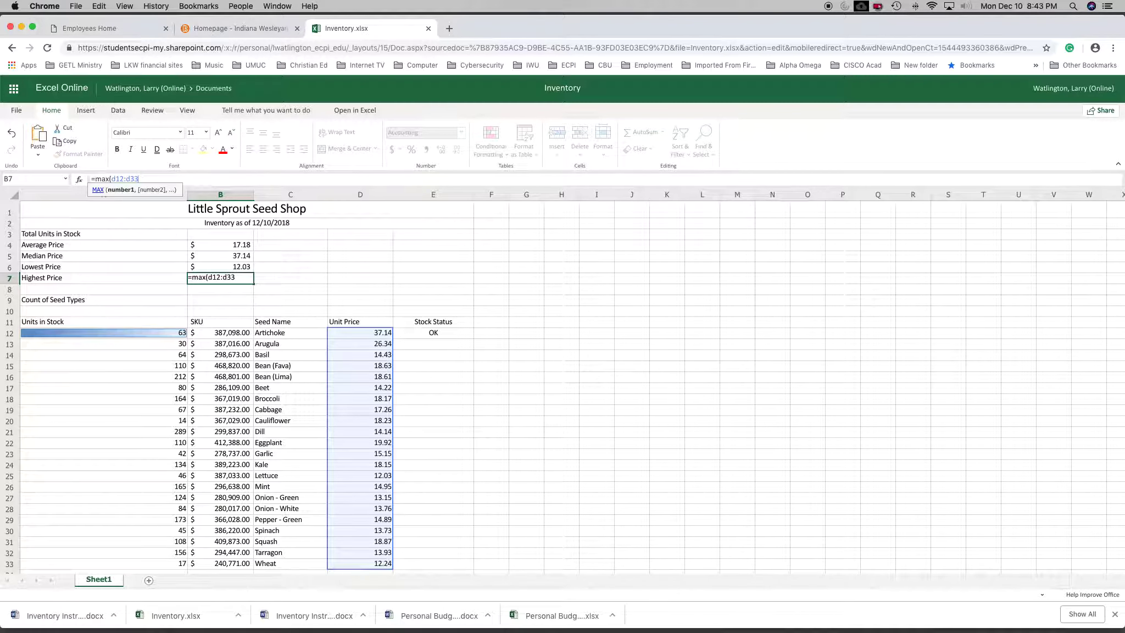
type(")")
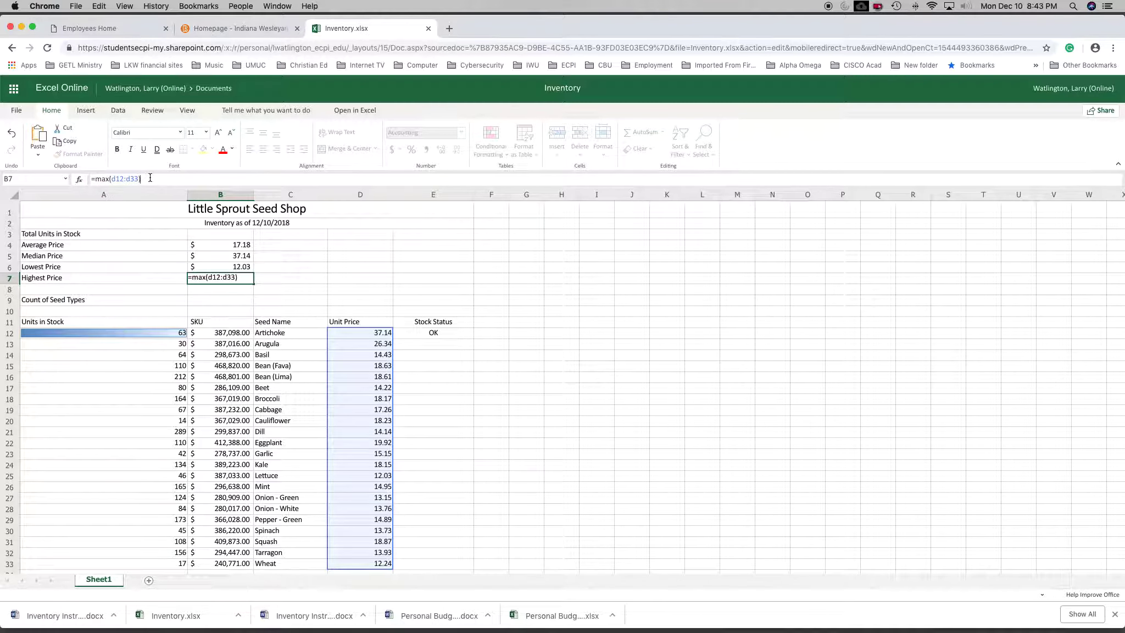
key("Return")
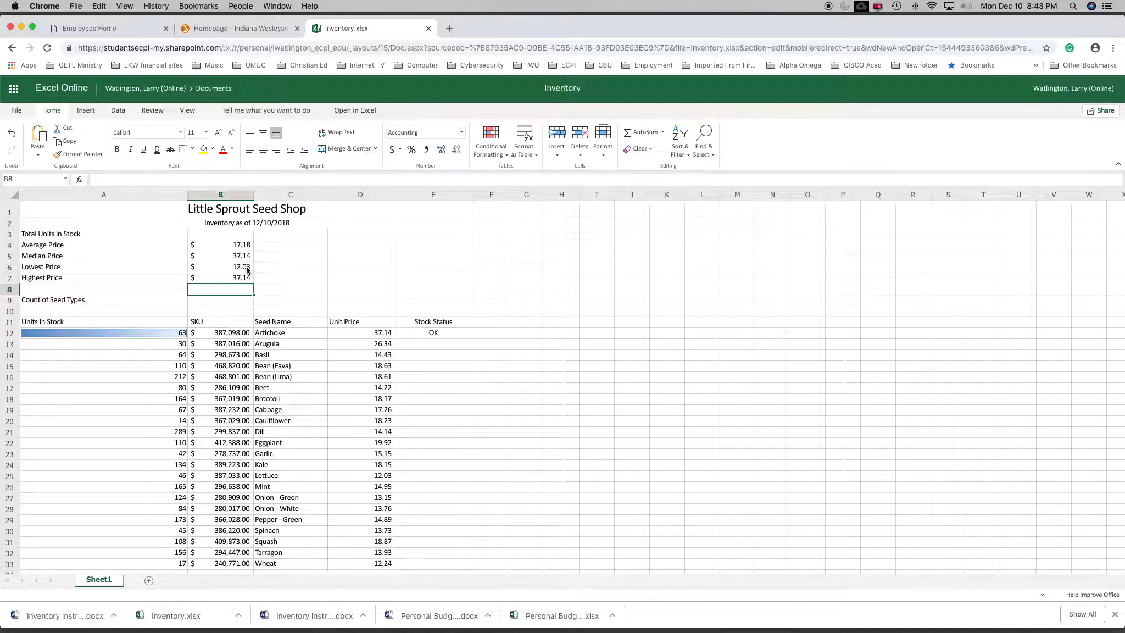
scroll(358, 388, "down", 2)
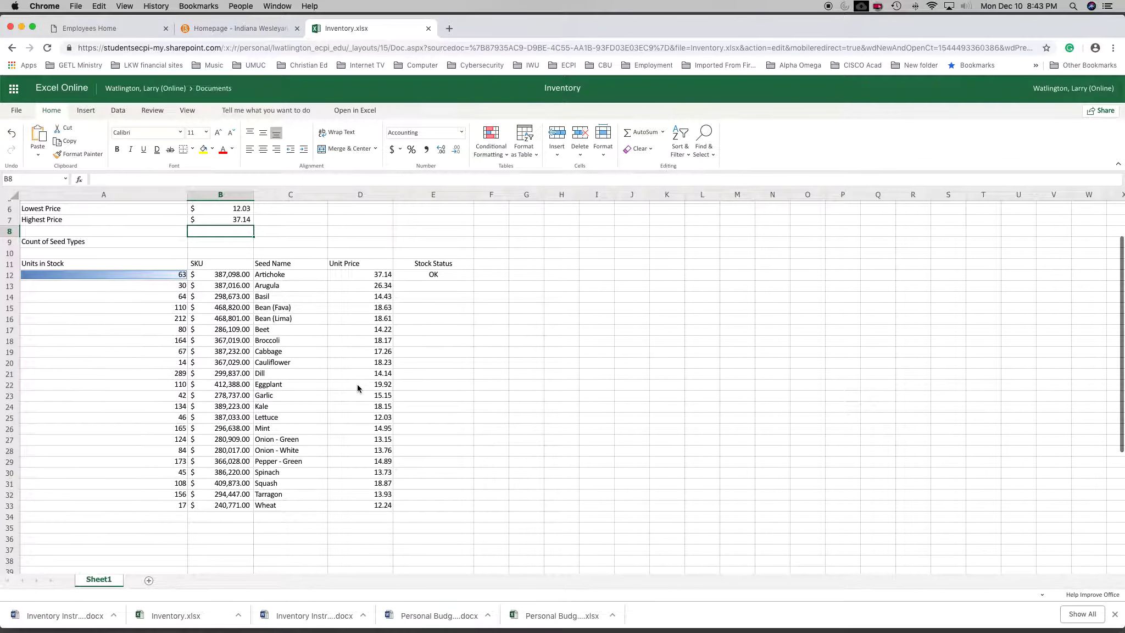
scroll(358, 388, "up", 1)
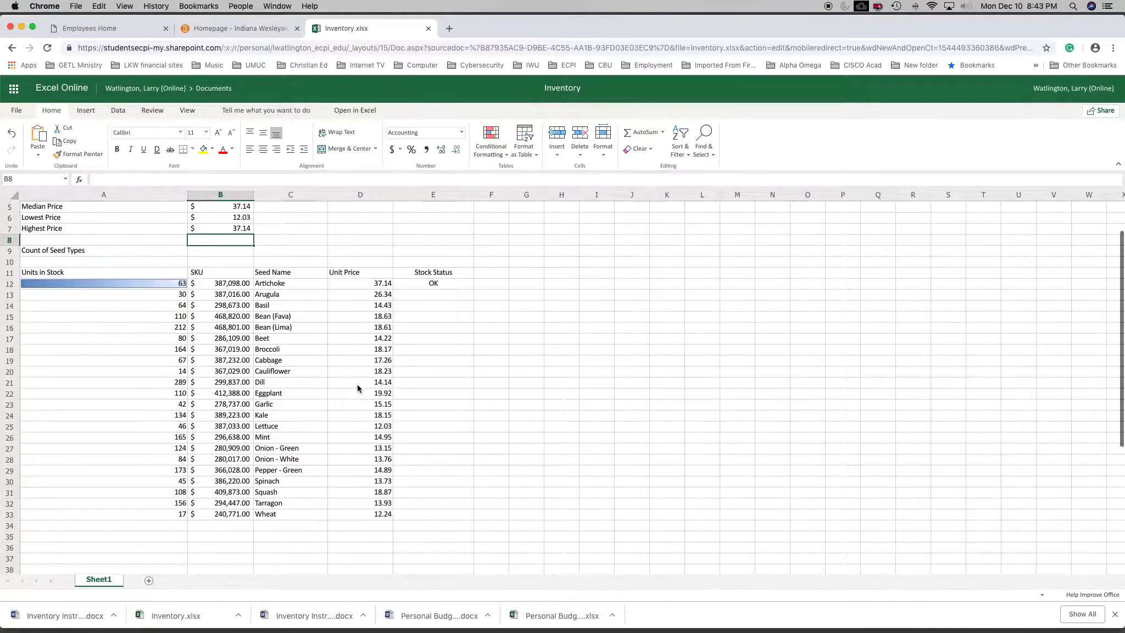
scroll(282, 329, "up", 2)
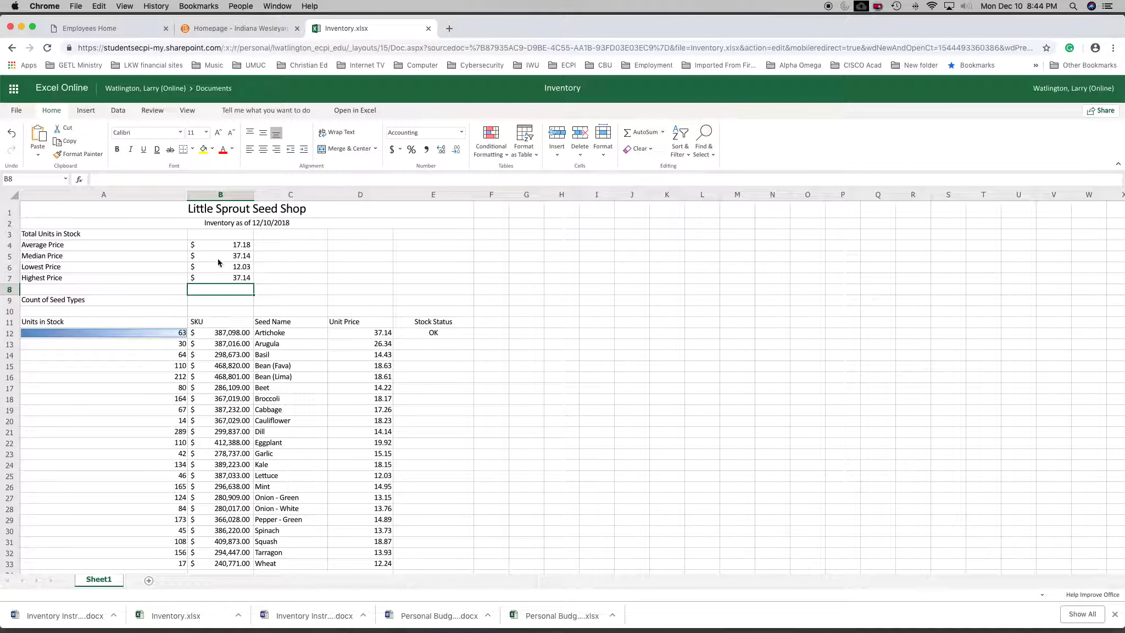
Calculate the Count of Seed Types in B9 with the formula =COUNT(A12:A33).
scroll(213, 291, "down", 1)
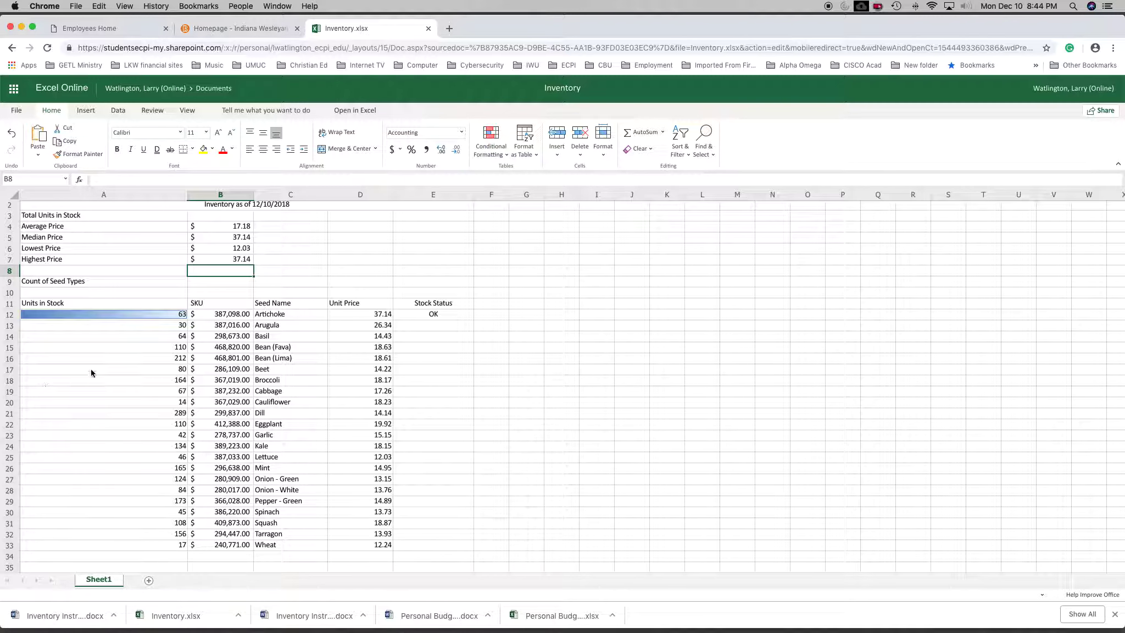
left_click(211, 285)
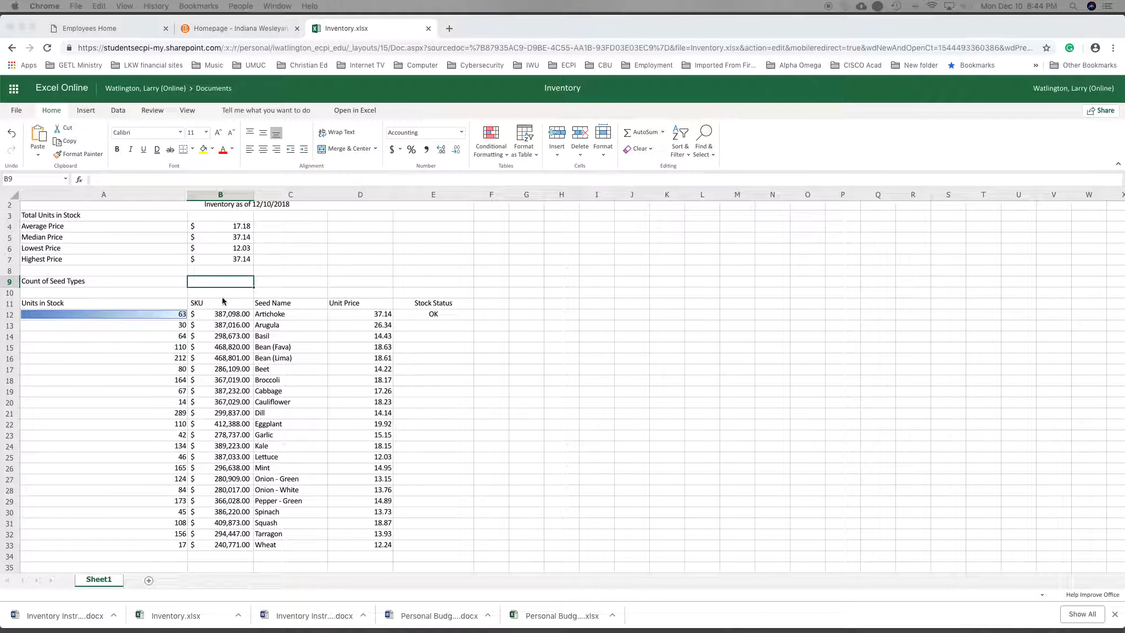
left_click(225, 282)
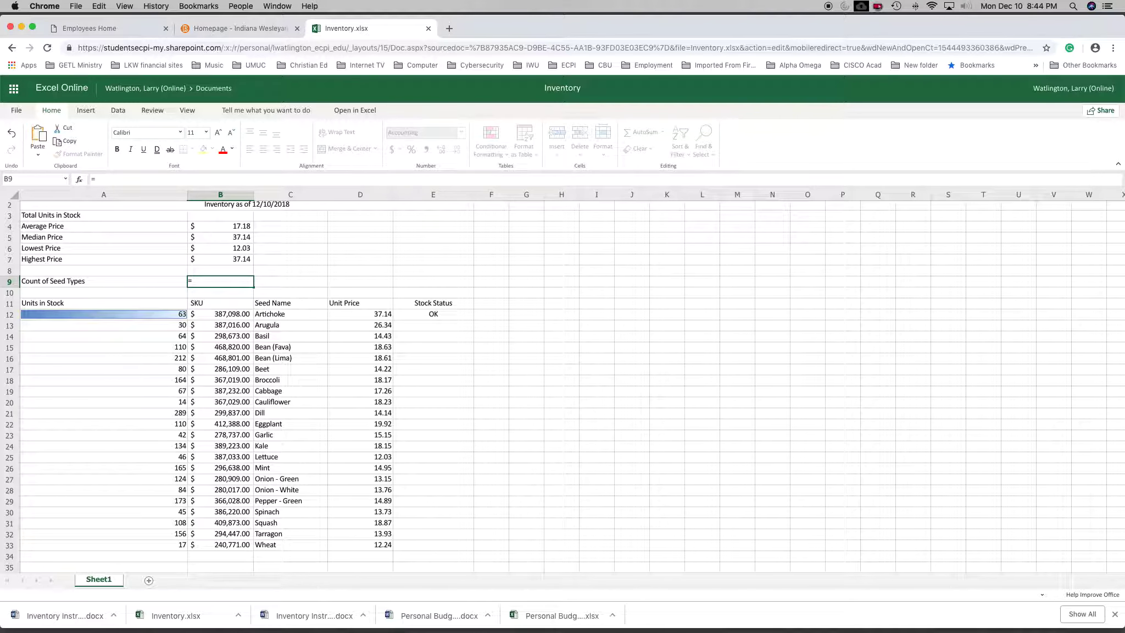
type("c")
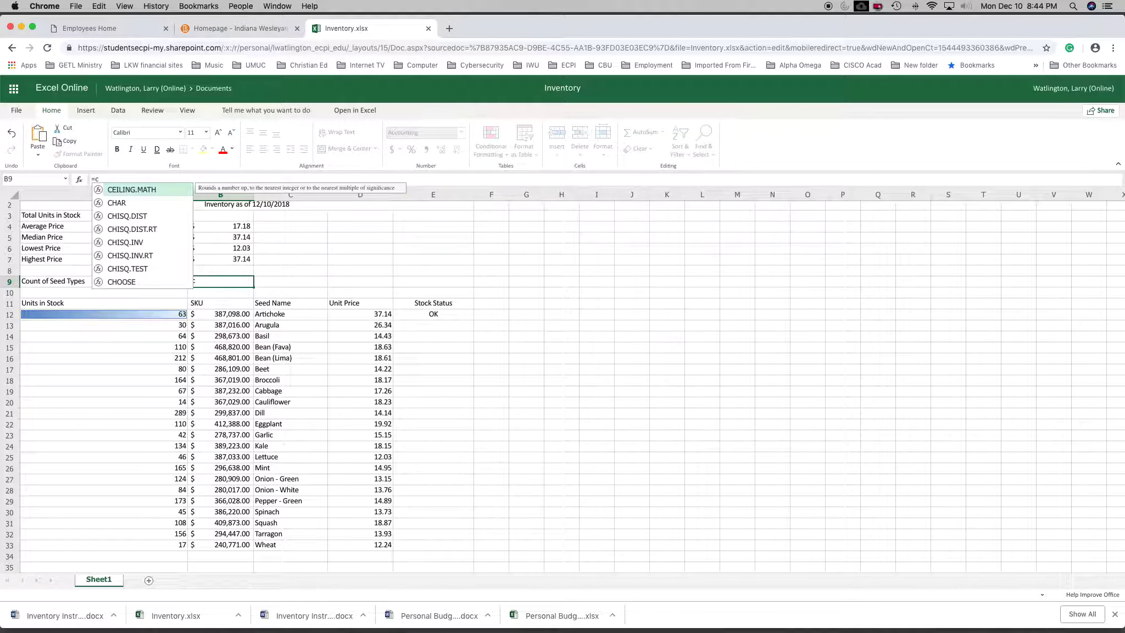
type("ou")
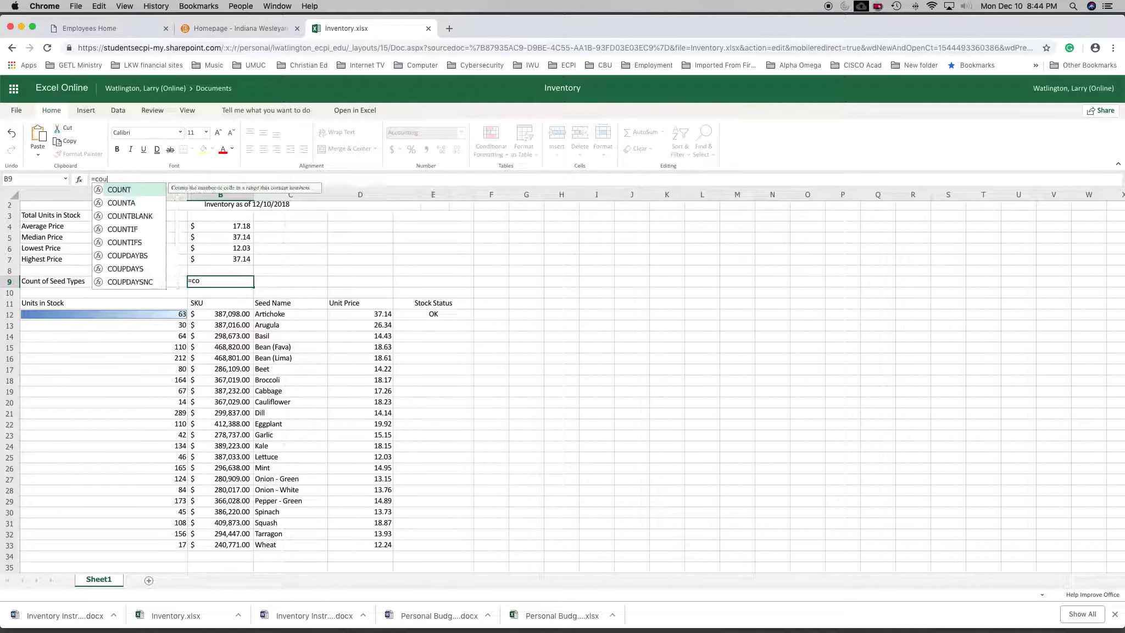
type("nt")
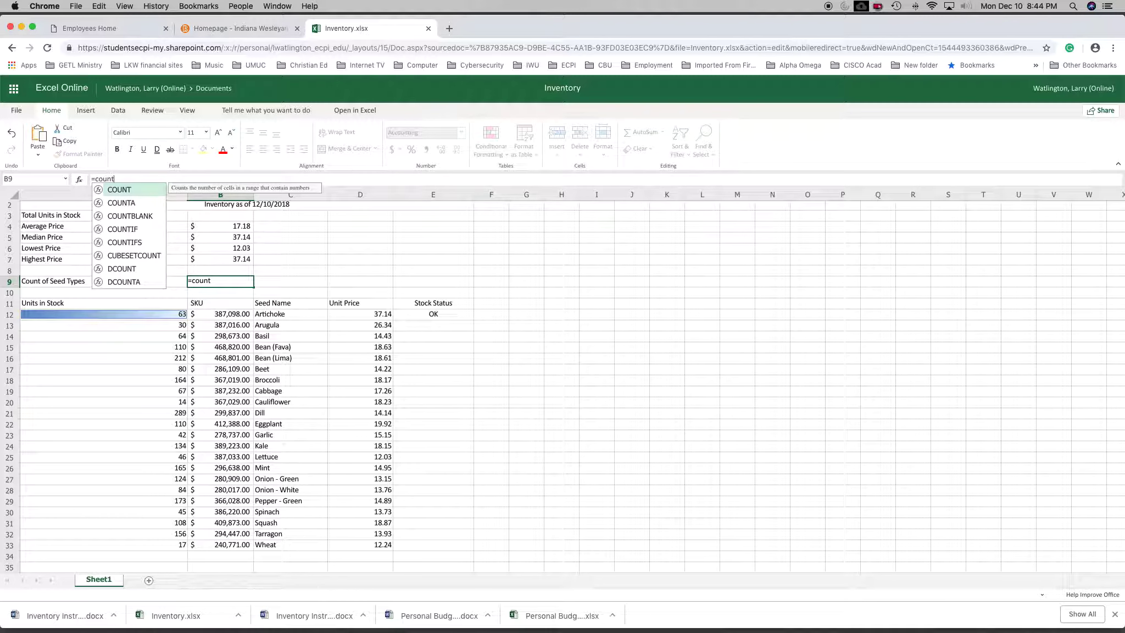
type("(")
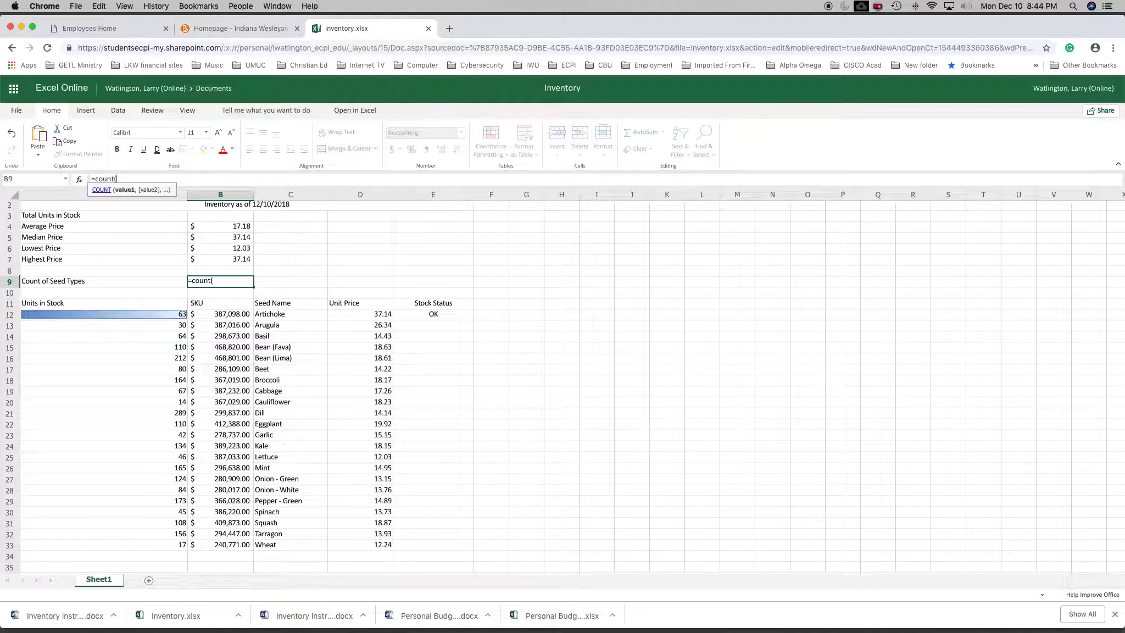
type("a12")
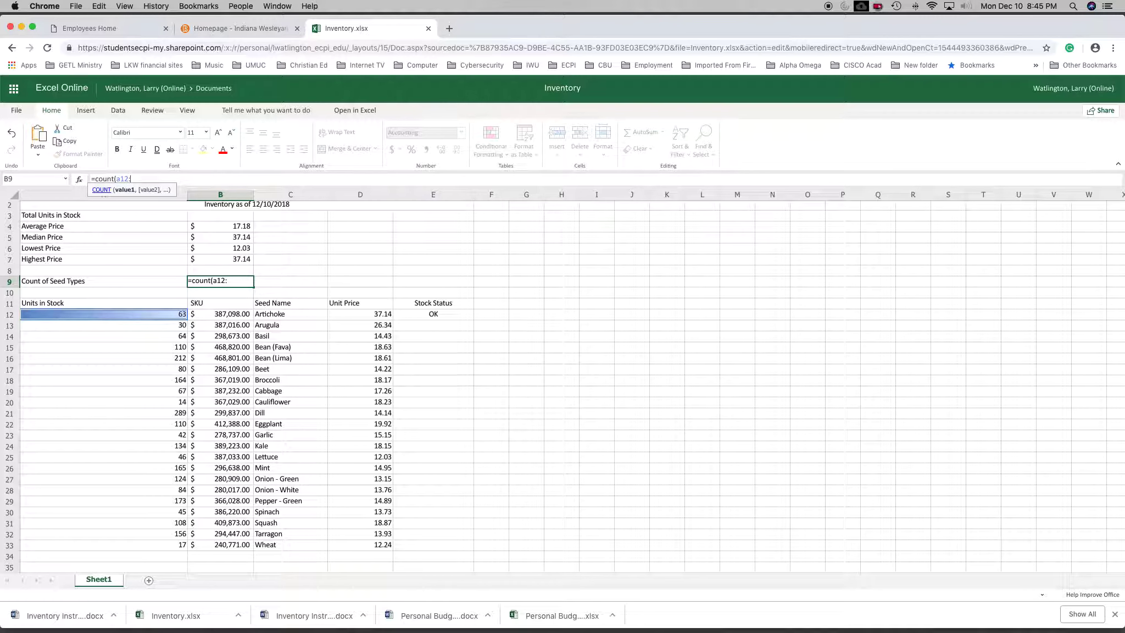
type(":a33")
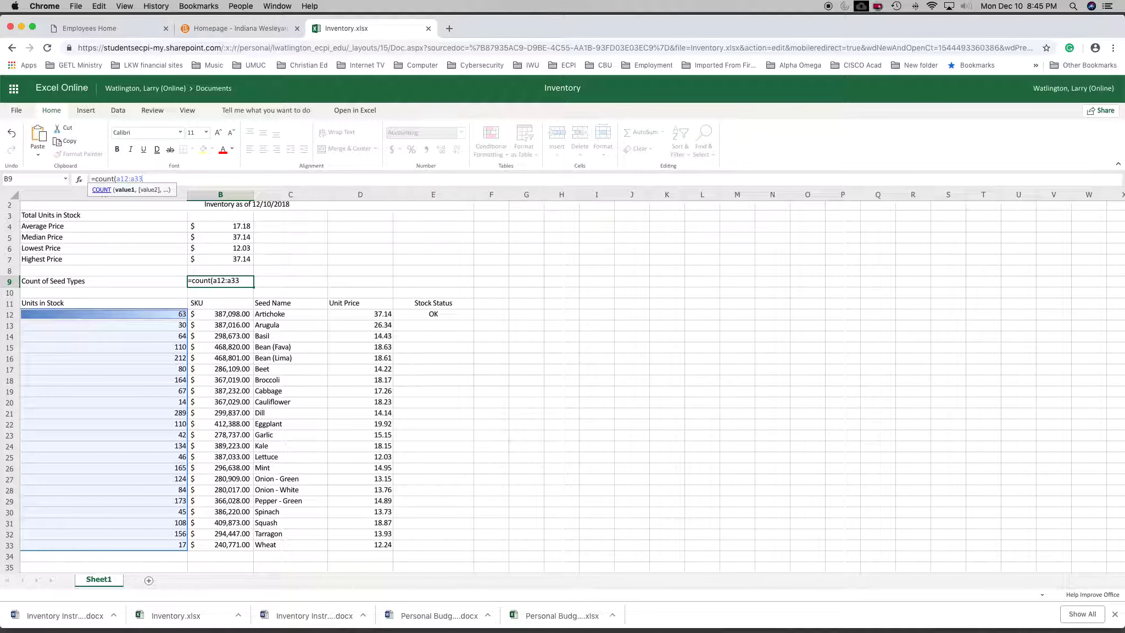
type(")")
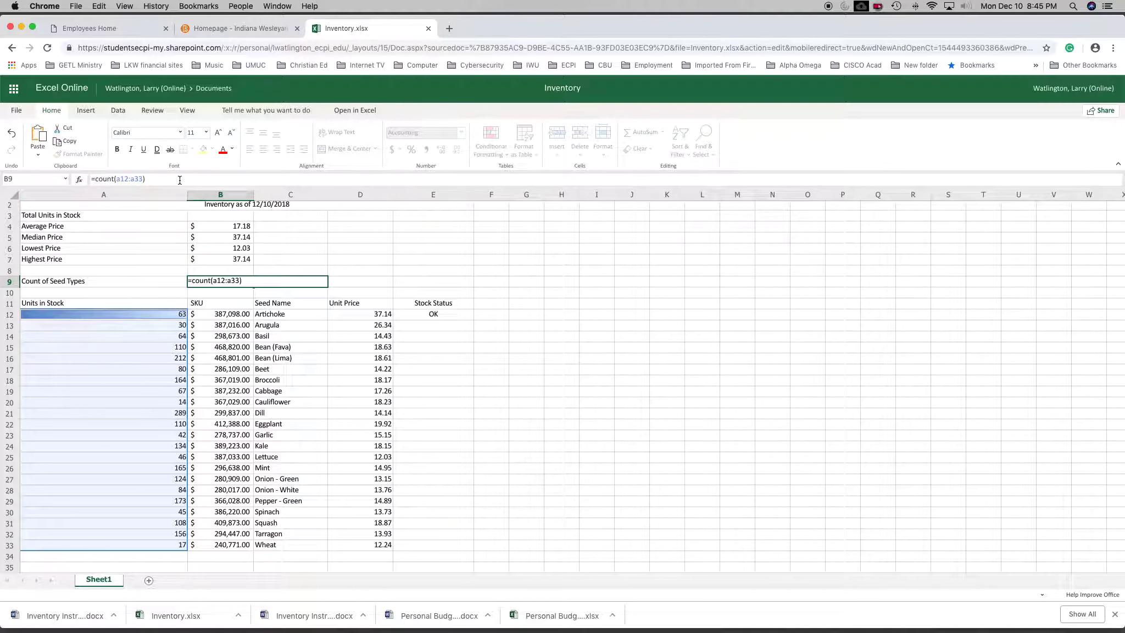
key("Return")
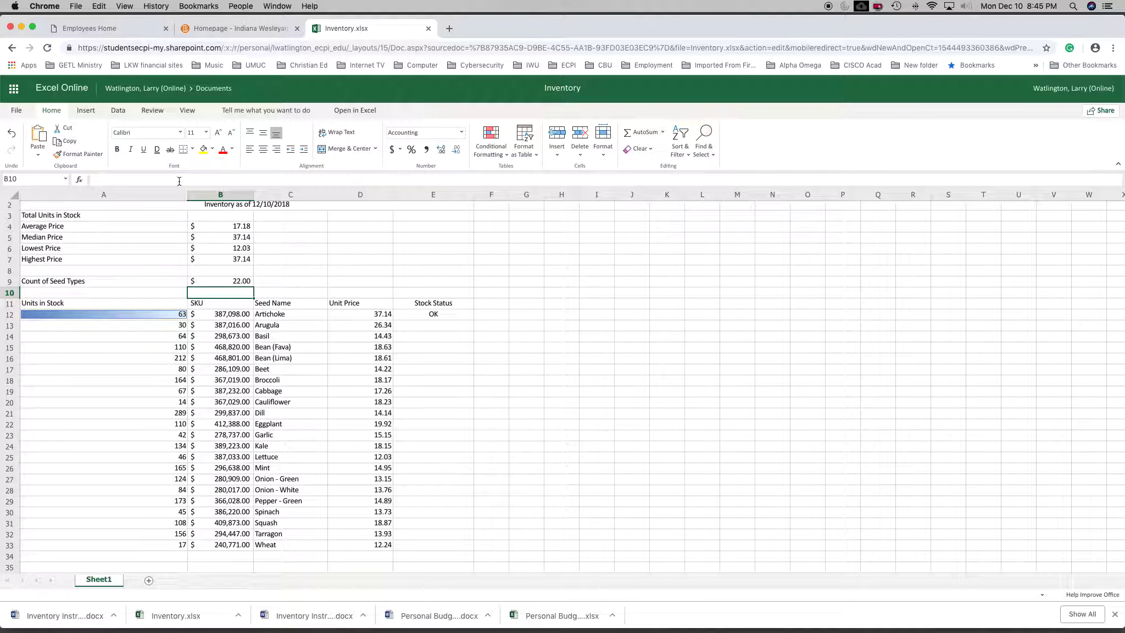
Change the number format of the Count of Seed Types in B9 to General.
left_click(230, 284)
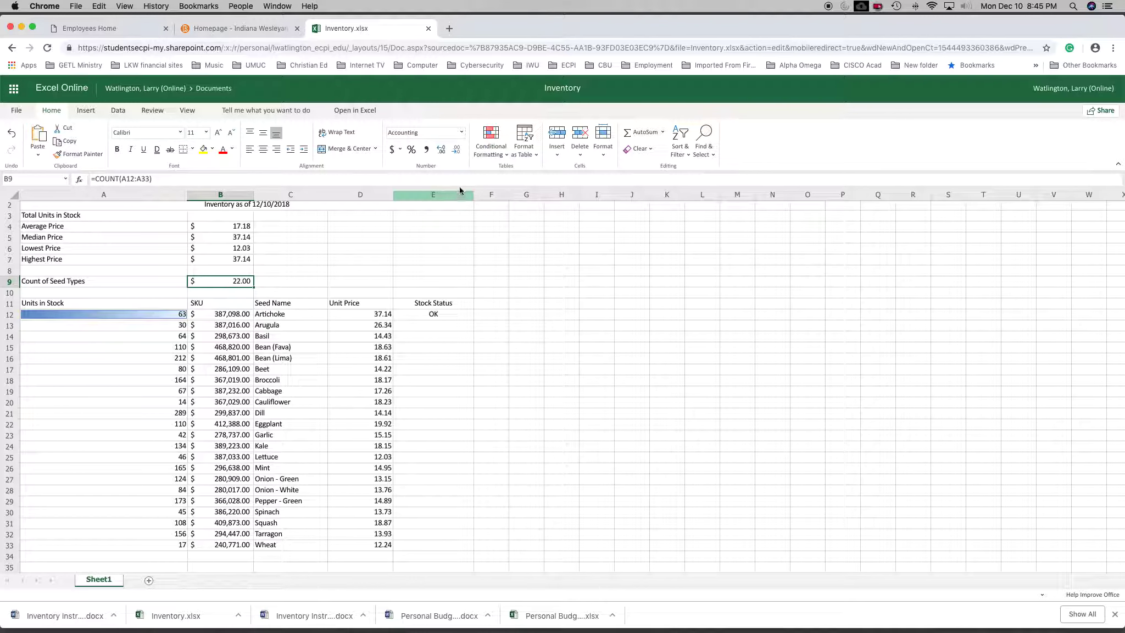
left_click(461, 134)
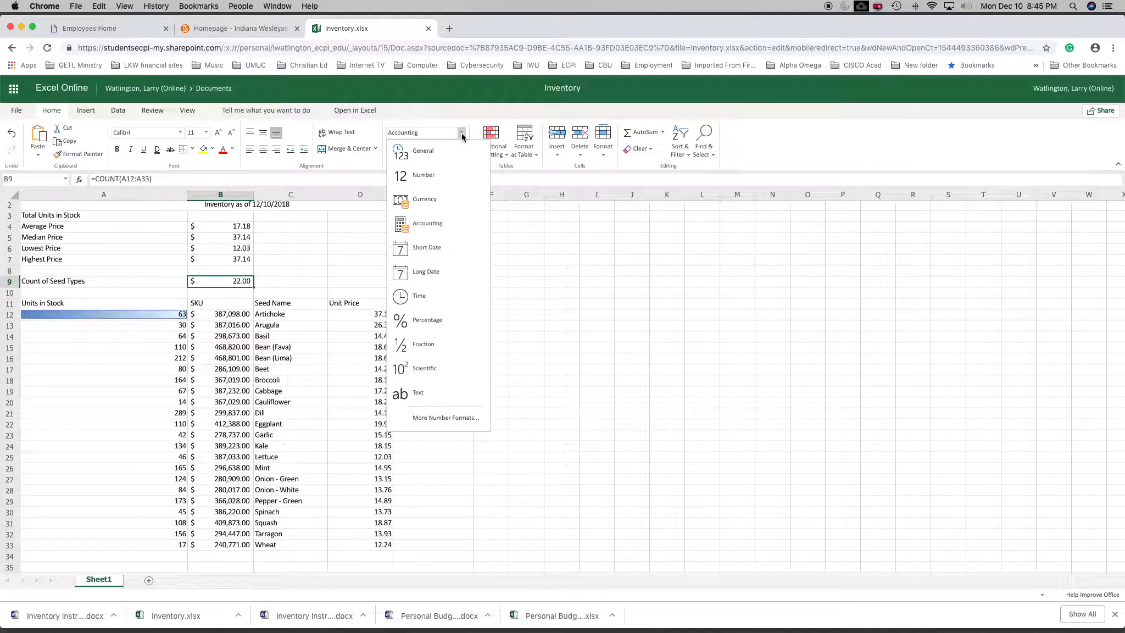
left_click(422, 157)
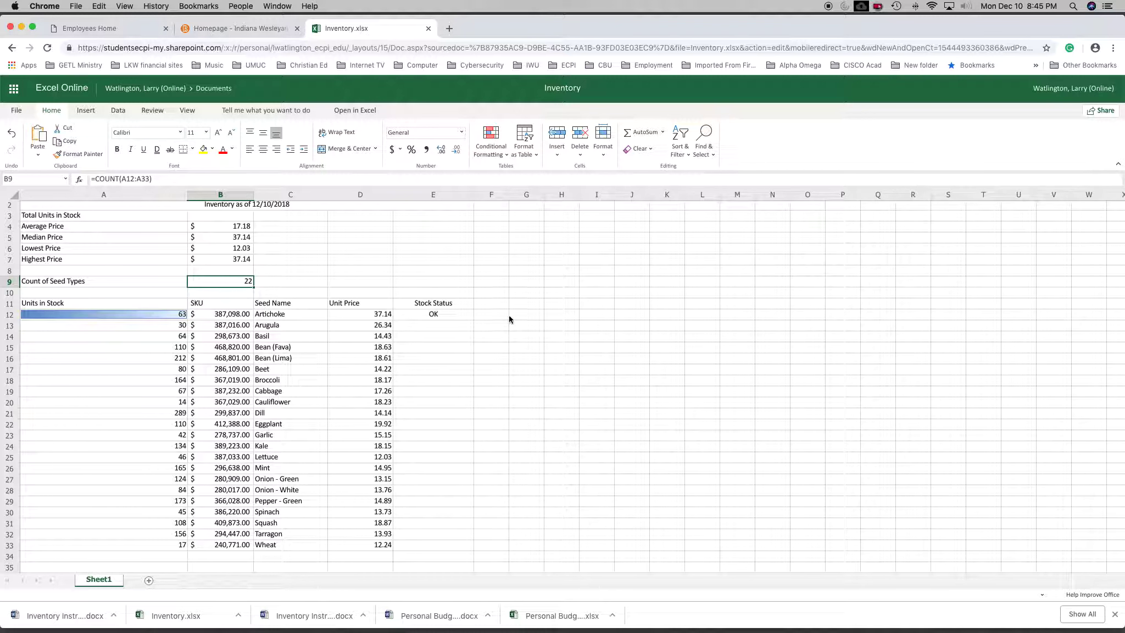
left_click(234, 293)
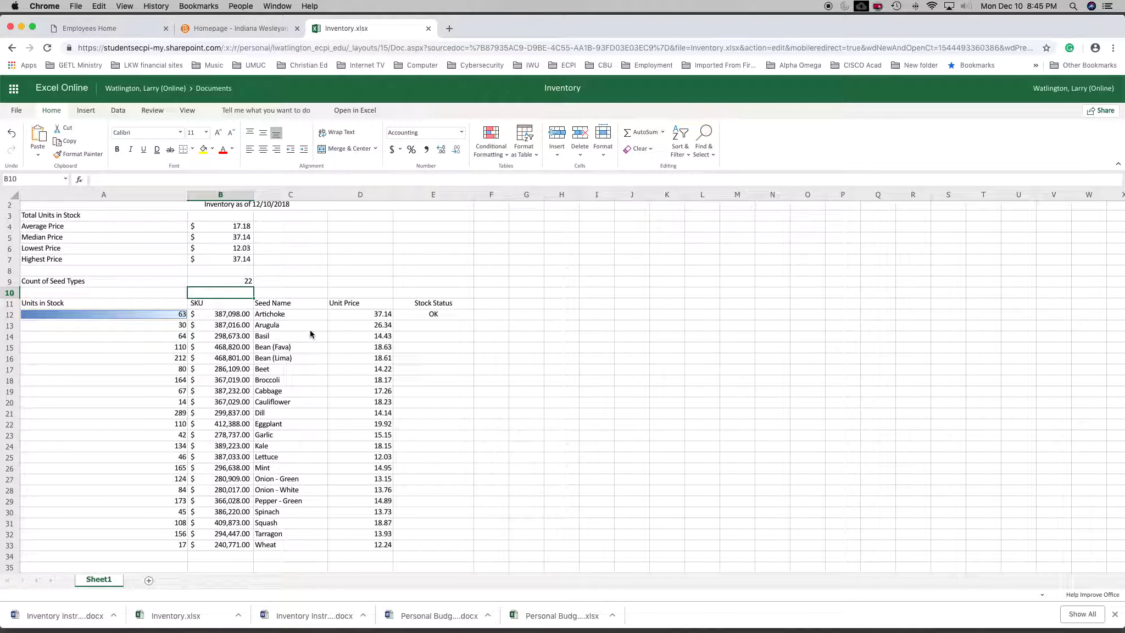
Examine the IF formula behind Artichoke's Stock Status in E12, including its condition and its two possible results.
left_click(432, 316)
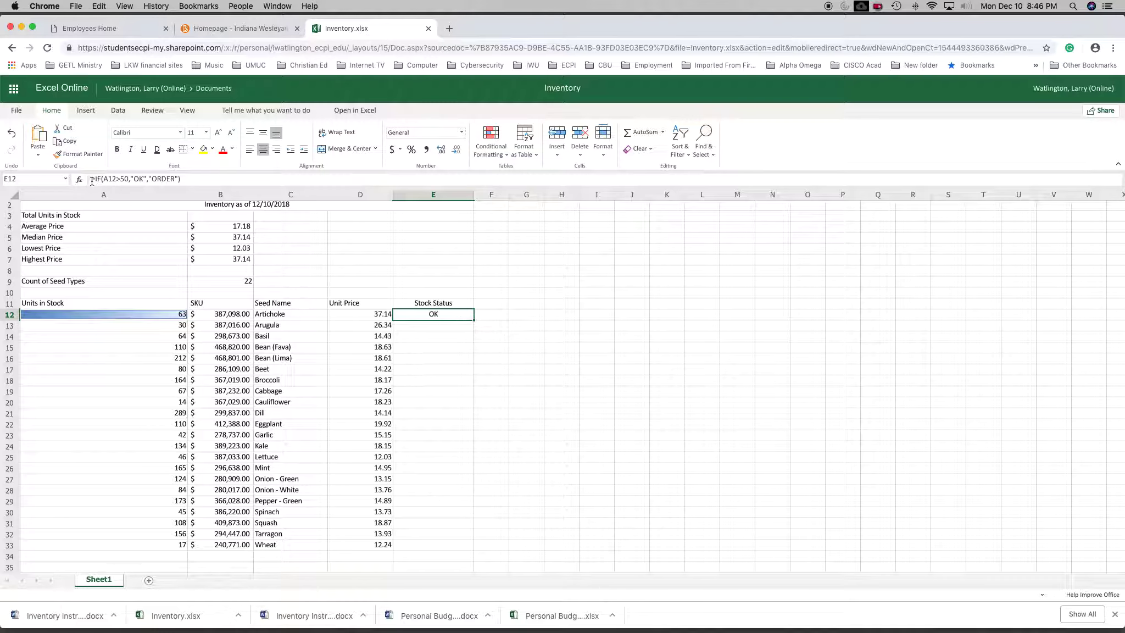
left_click(432, 333)
left_click(427, 315)
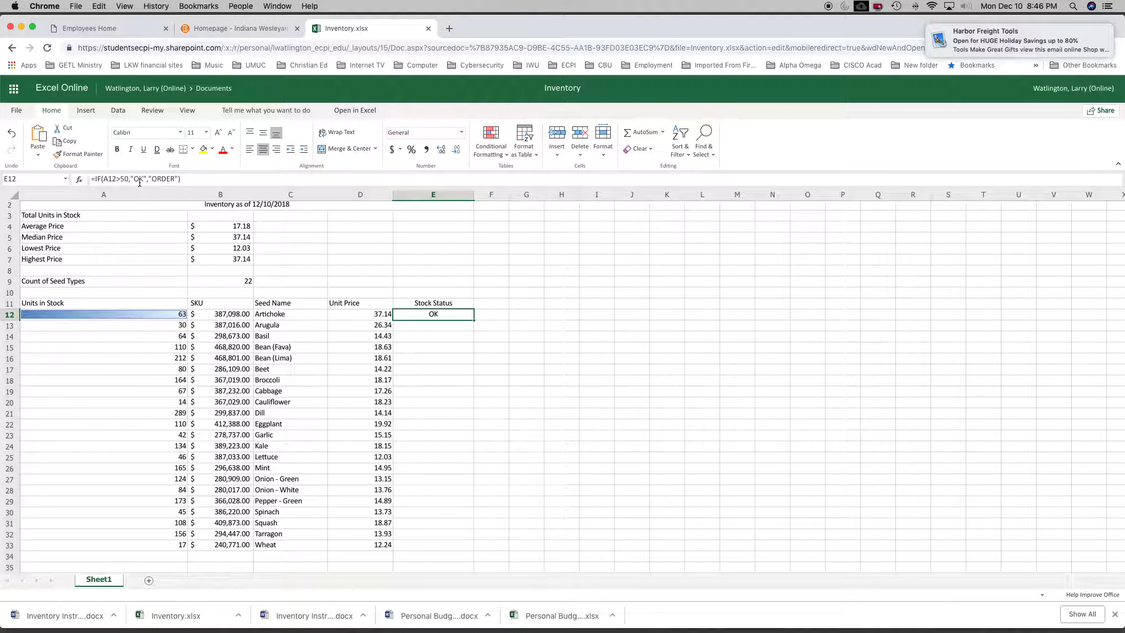
double_click(140, 179)
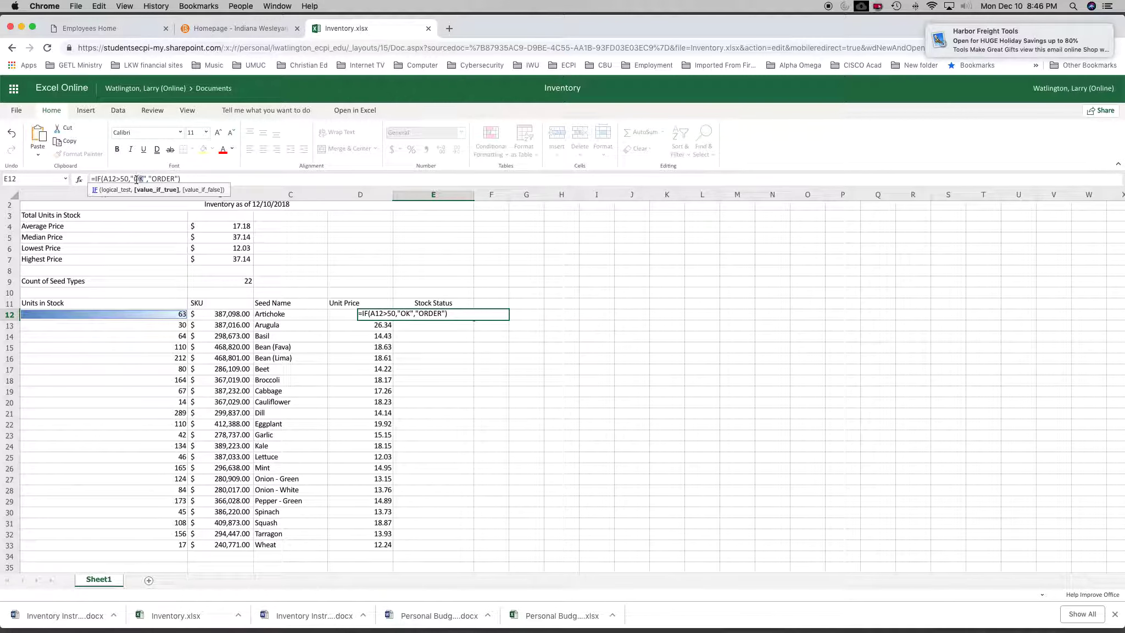
left_click(301, 228)
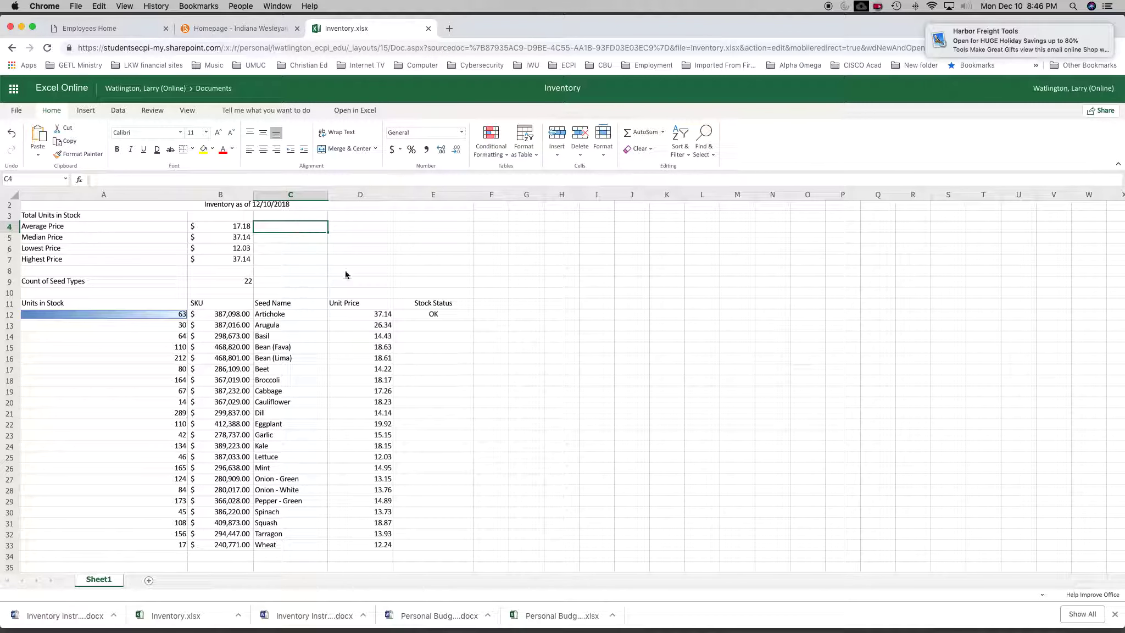
left_click(437, 316)
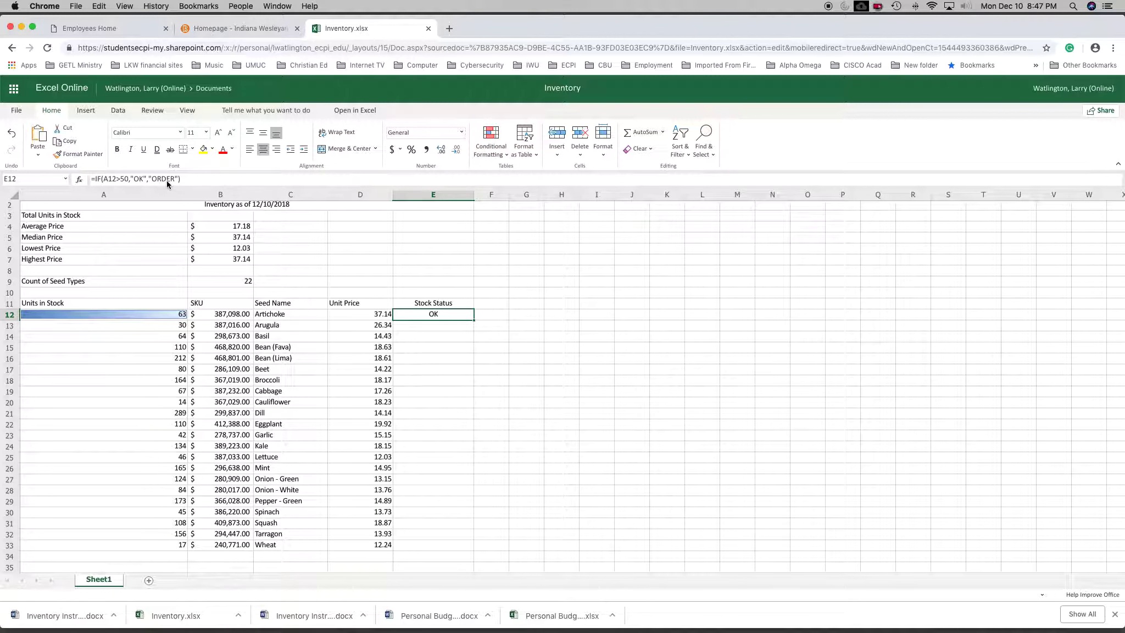
left_click(409, 346)
left_click(429, 317)
left_click(439, 327)
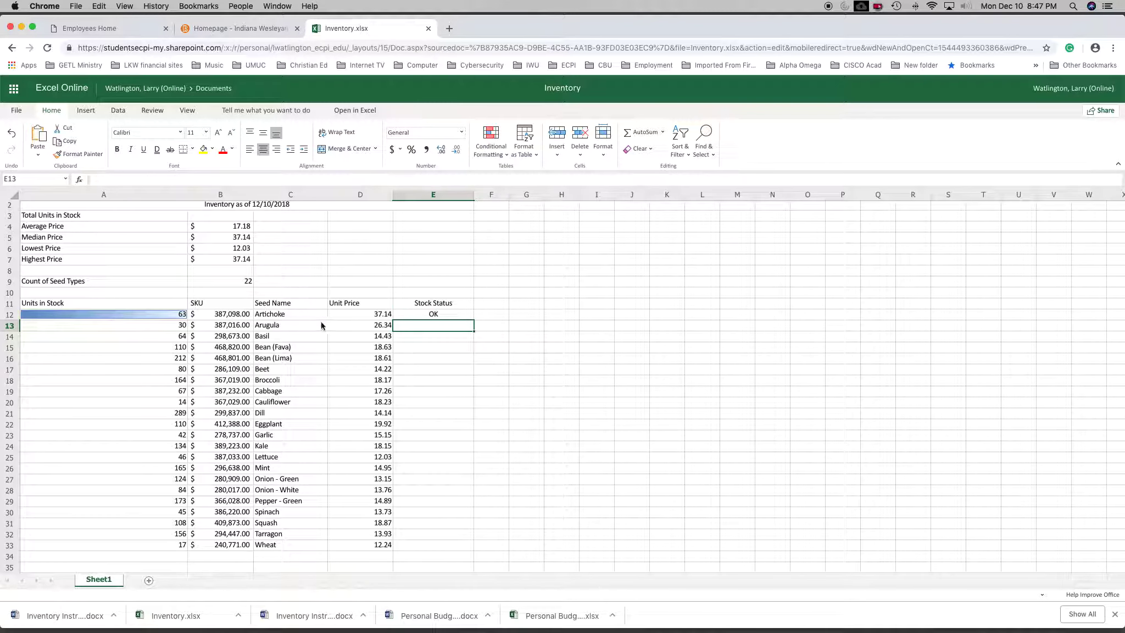
Fill the Stock Status formula from E12 down through E33 for all remaining seeds.
left_click(461, 317)
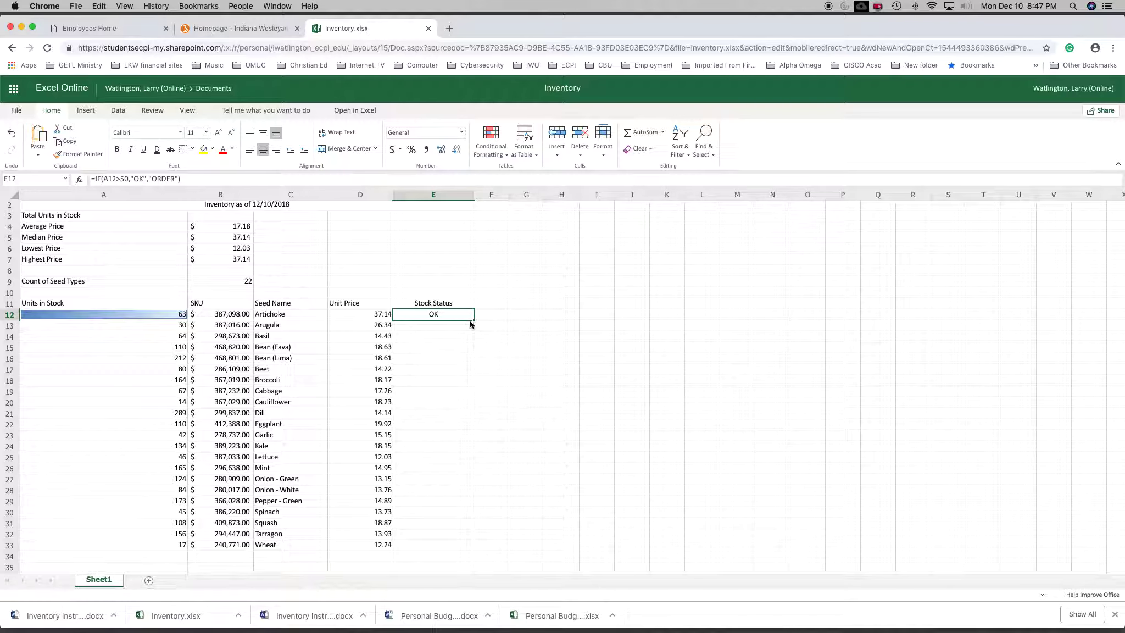
left_click_drag(473, 321, 460, 541)
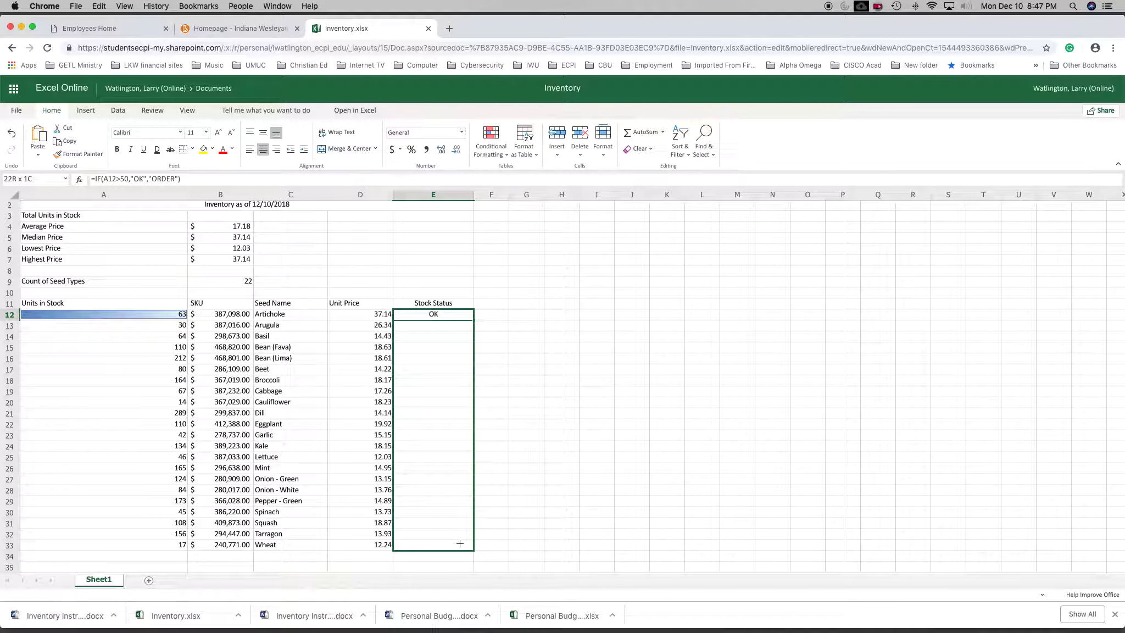
left_click_drag(460, 544, 460, 543)
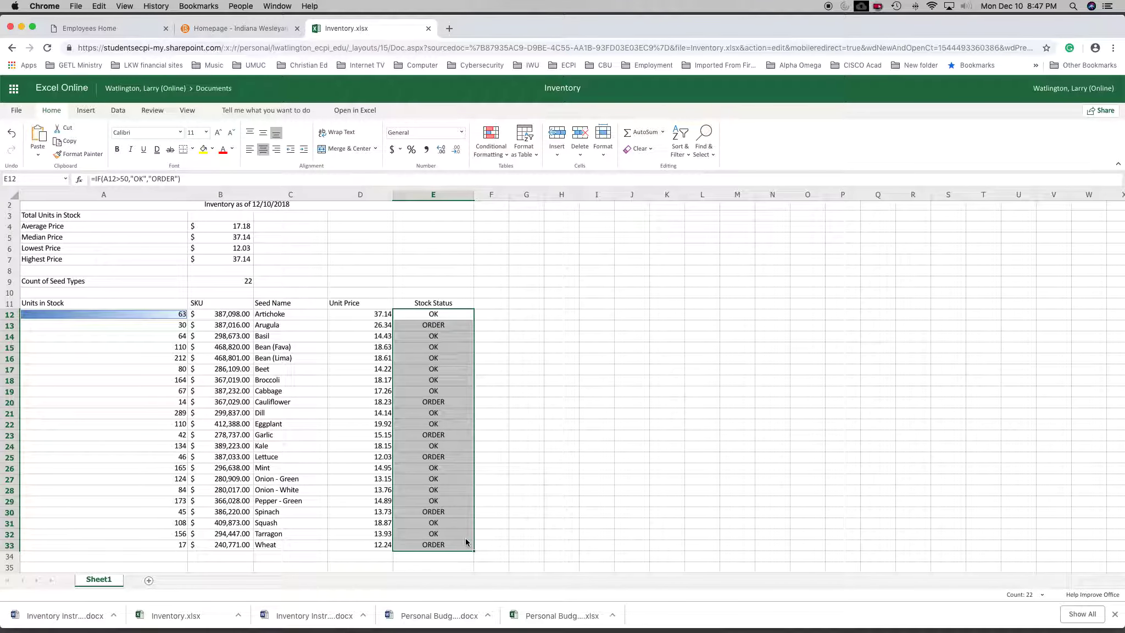
left_click(504, 536)
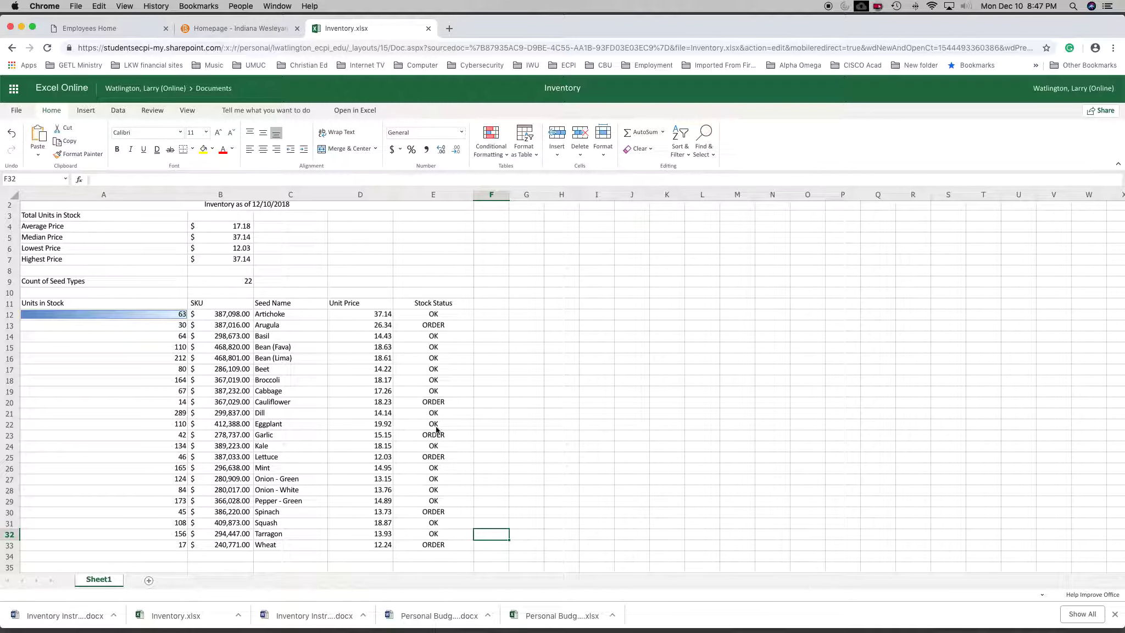
Check the copied Stock Status formulas in E13 through E16.
left_click(434, 328)
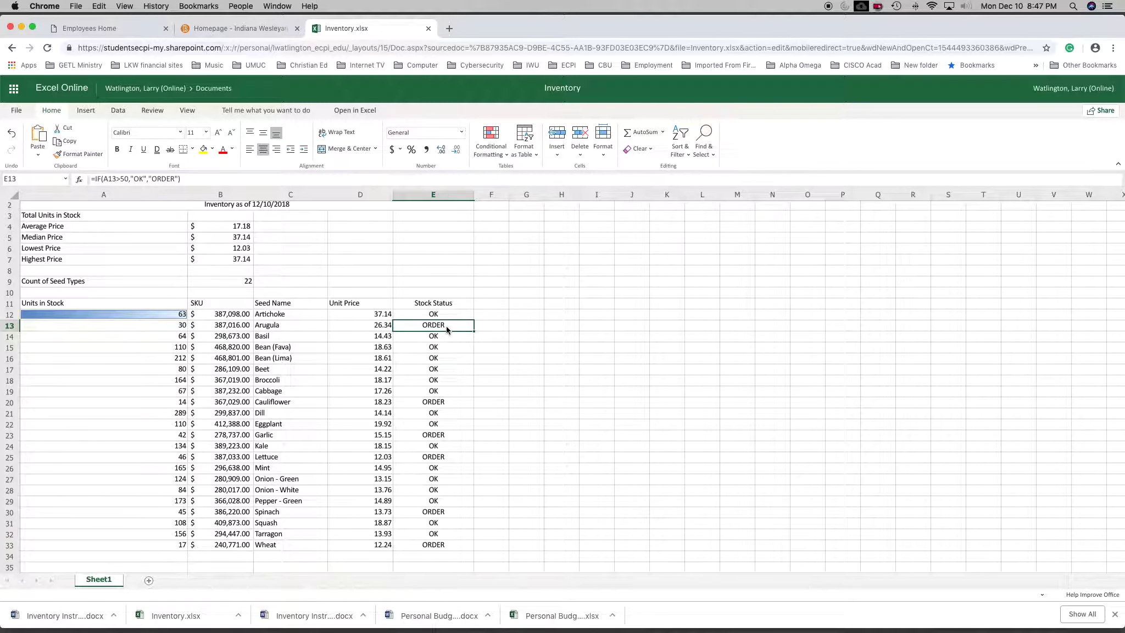
key("Down")
key("Down")
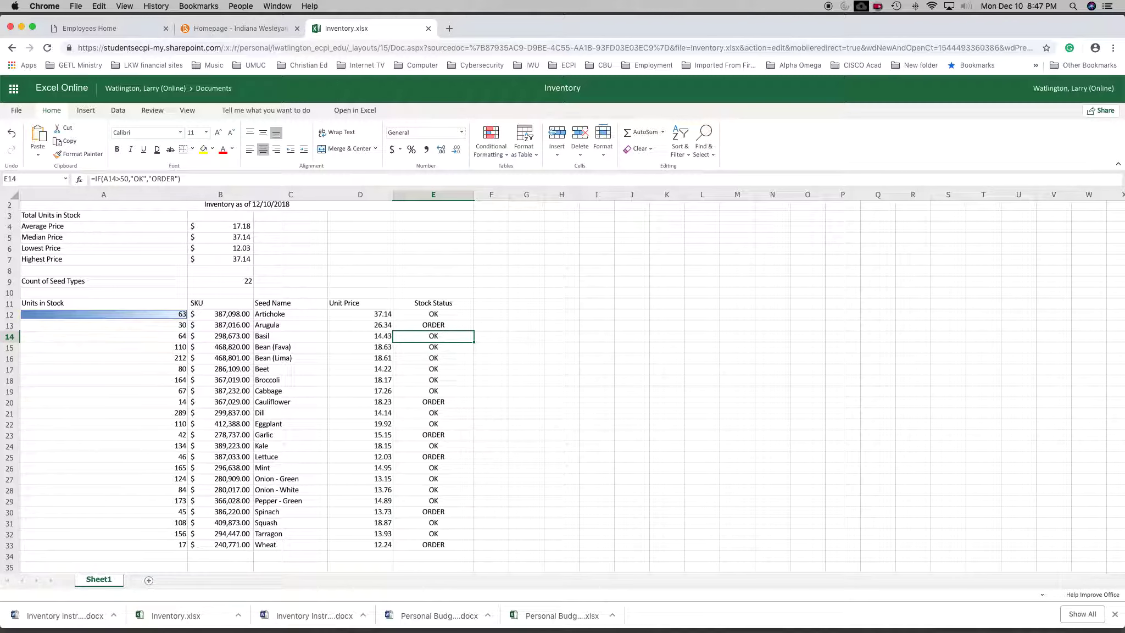
key("Down")
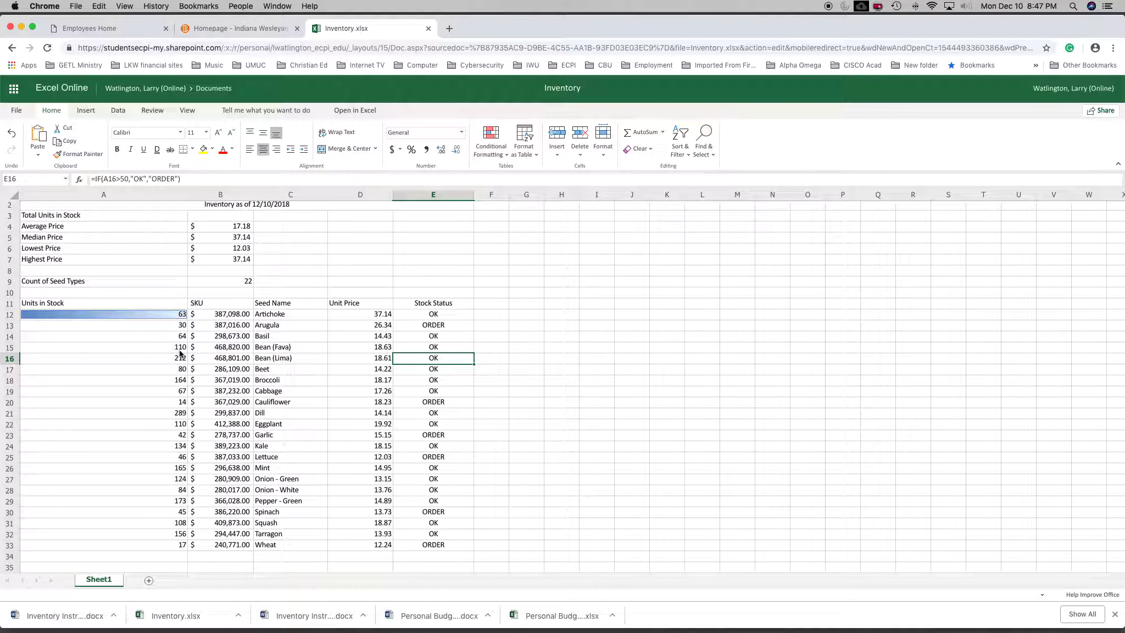
Set the Units in Stock for Bean (Lima) in A16 to 49.
left_click(180, 349)
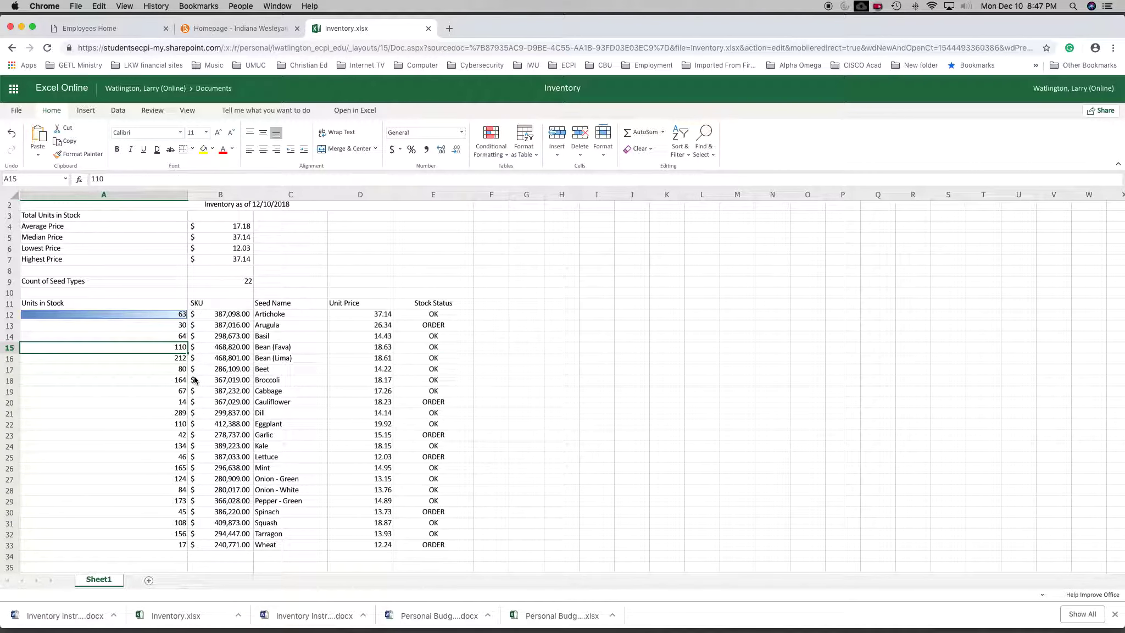
left_click(180, 360)
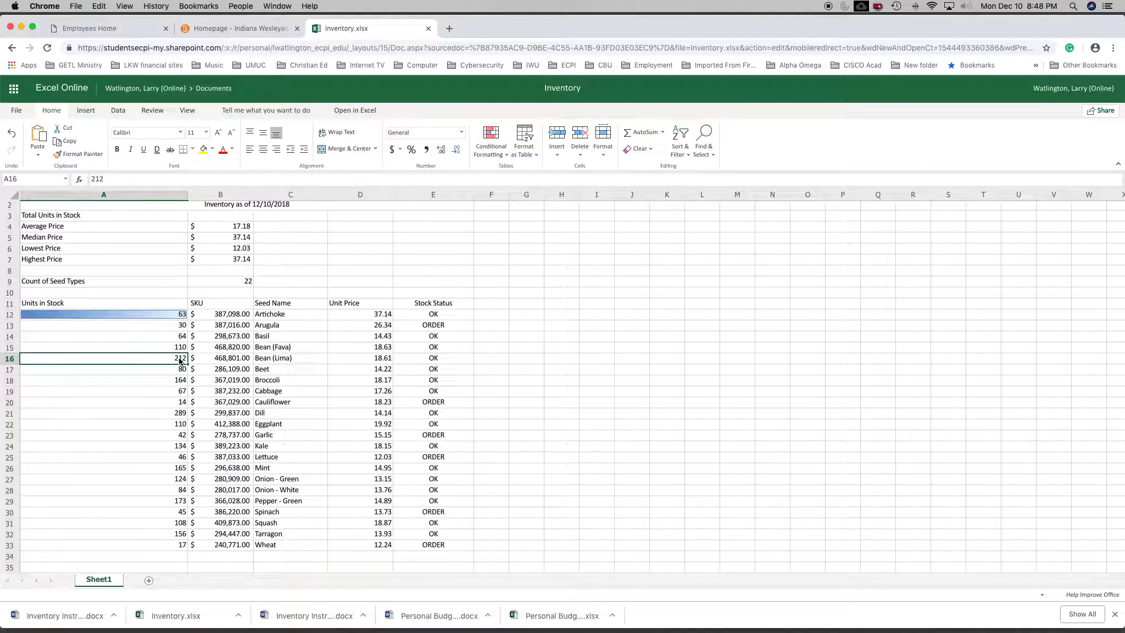
type("49")
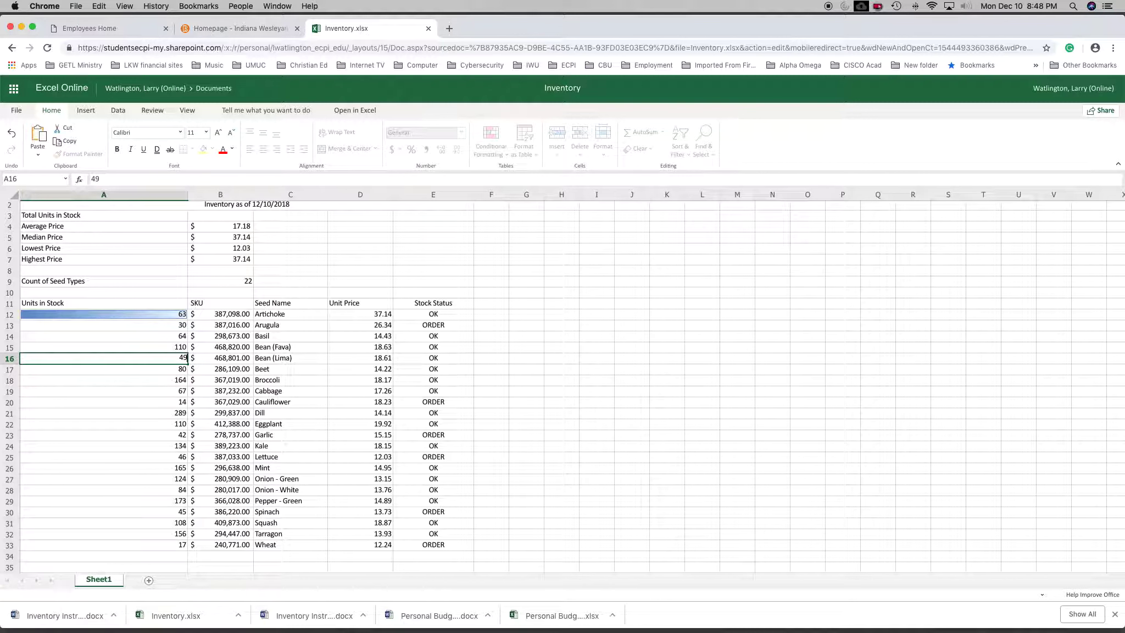
key("Return")
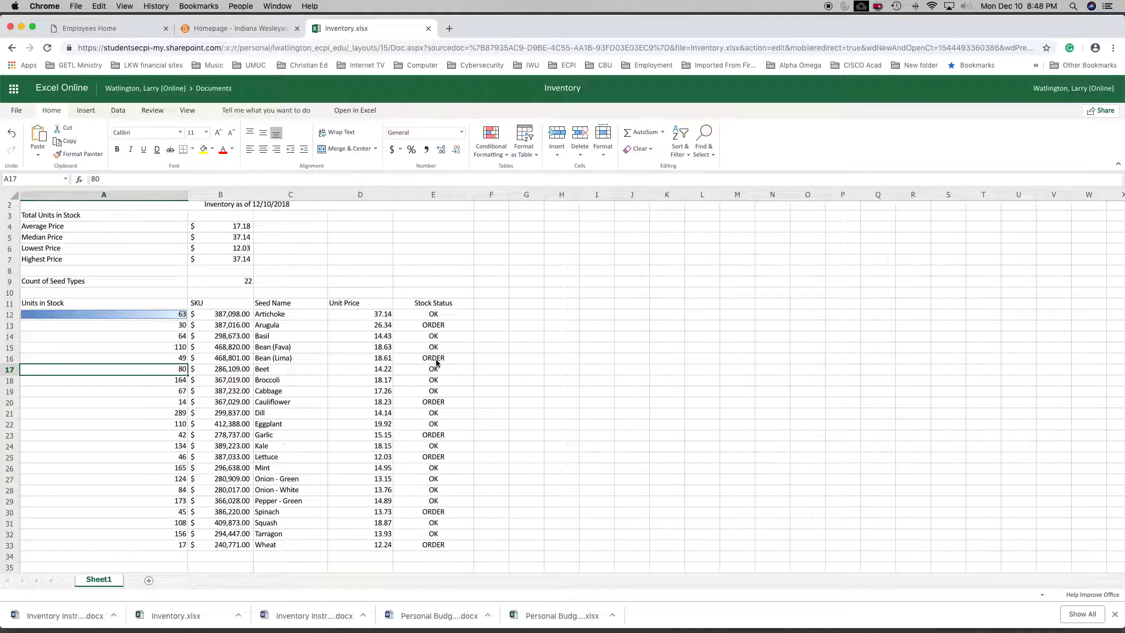
Add a conditional formatting rule to E12 that gives text containing "ok" Green Fill with Dark Green Text.
left_click(434, 359)
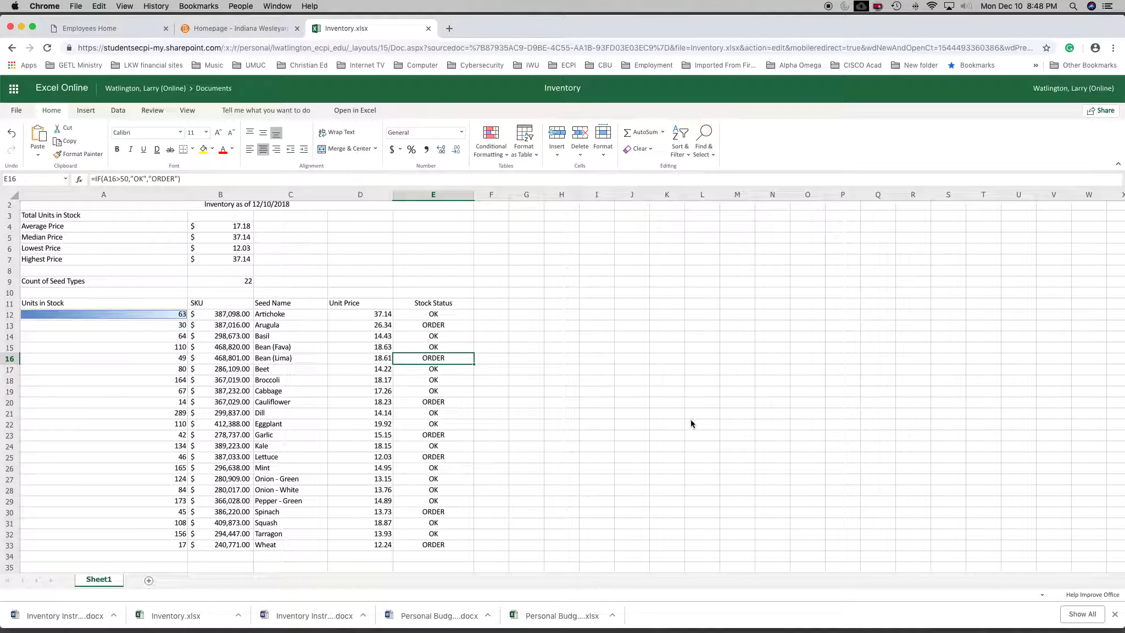
left_click(438, 317)
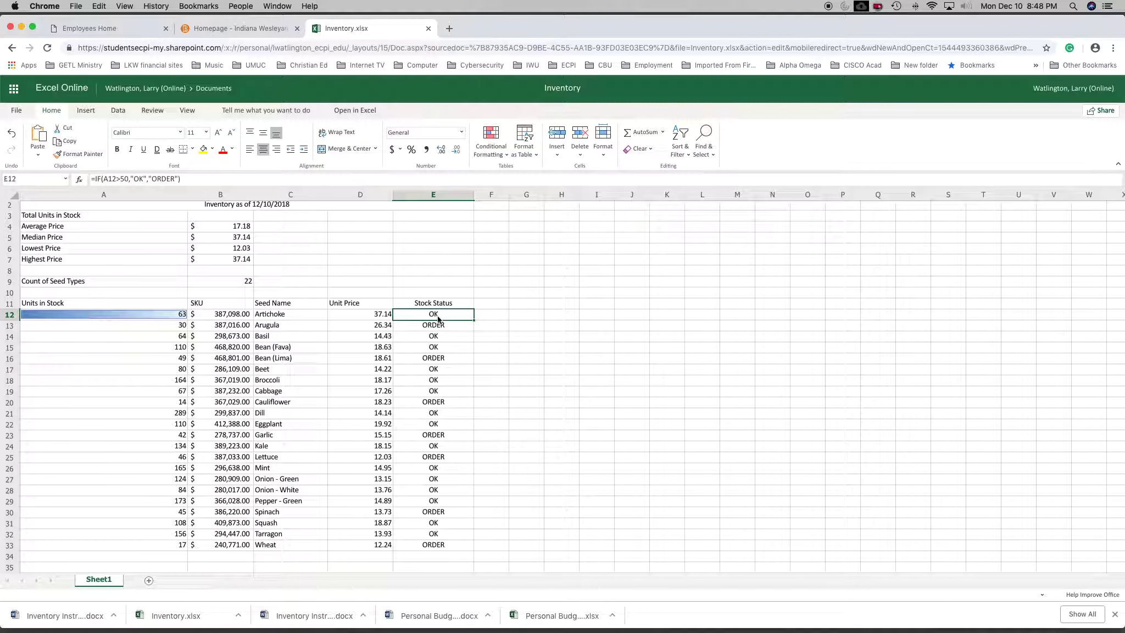
left_click(506, 158)
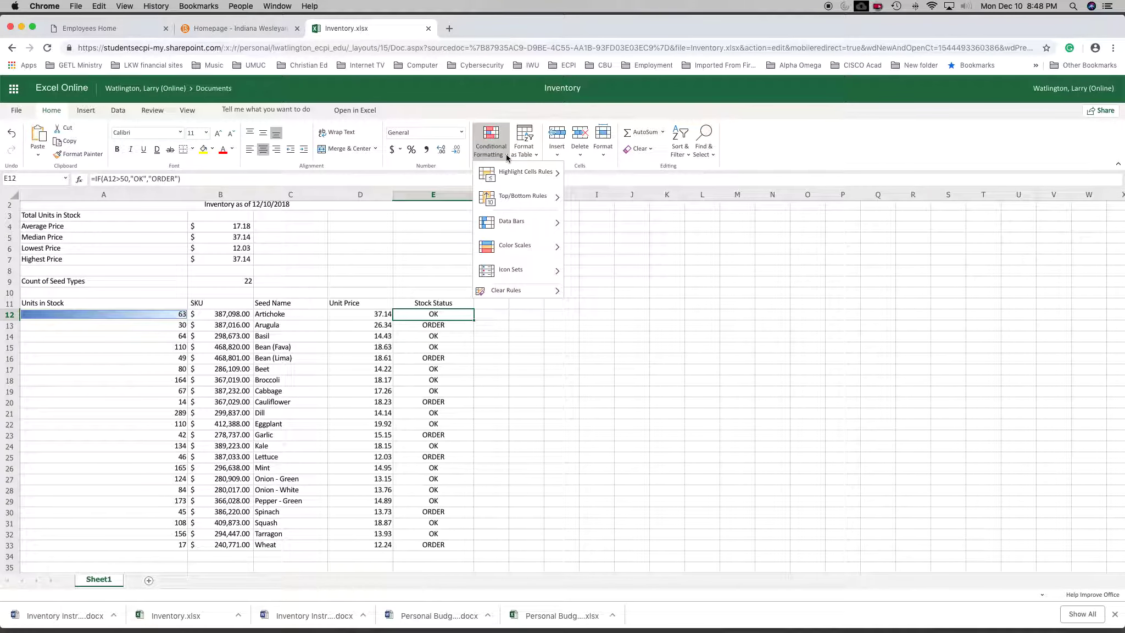
mouse_move(511, 174)
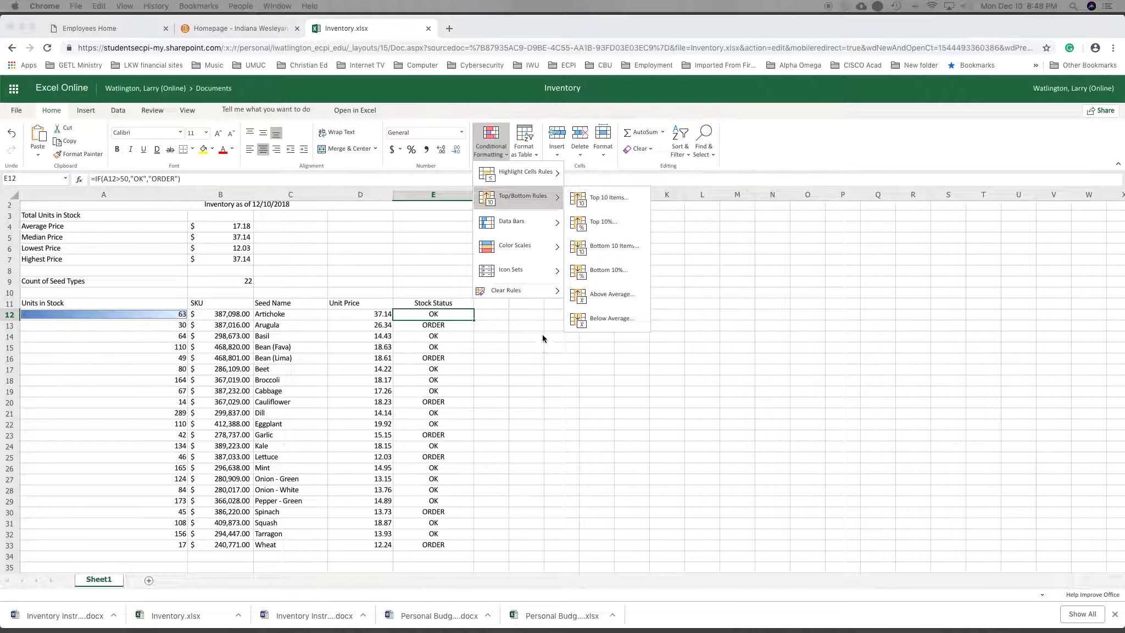
left_click(529, 173)
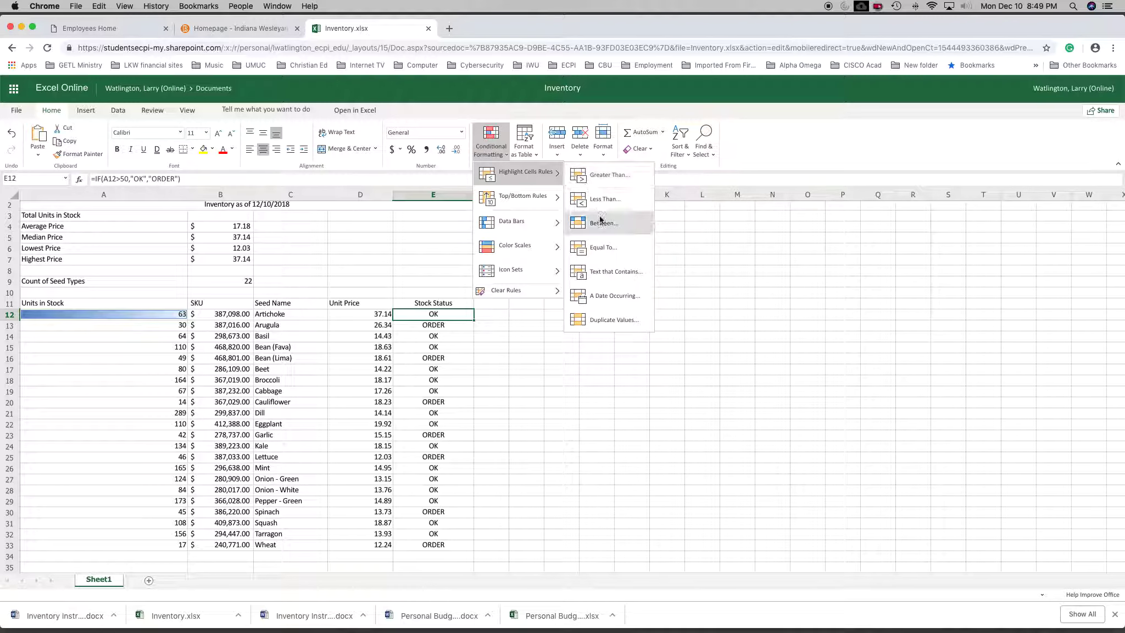
left_click(605, 277)
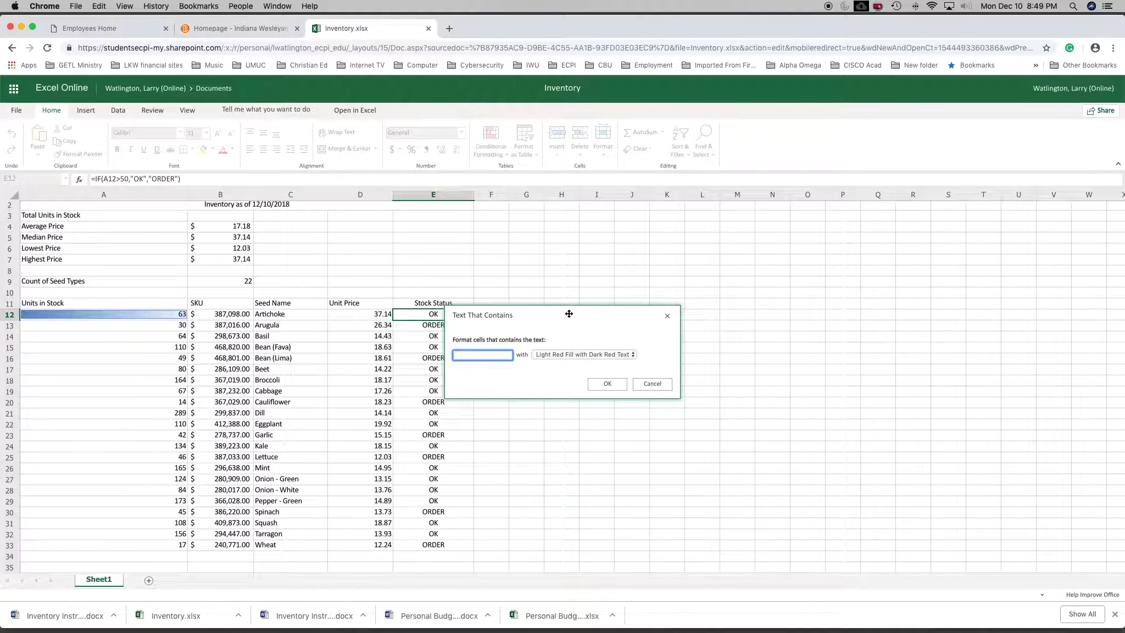
type("O")
left_click(597, 354)
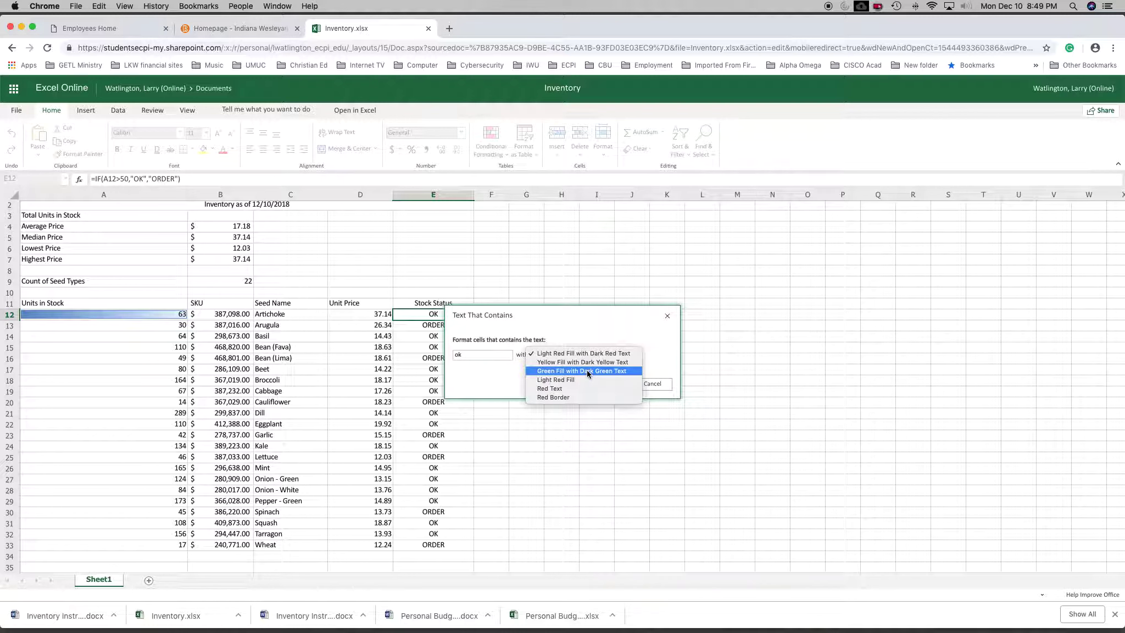
left_click(588, 372)
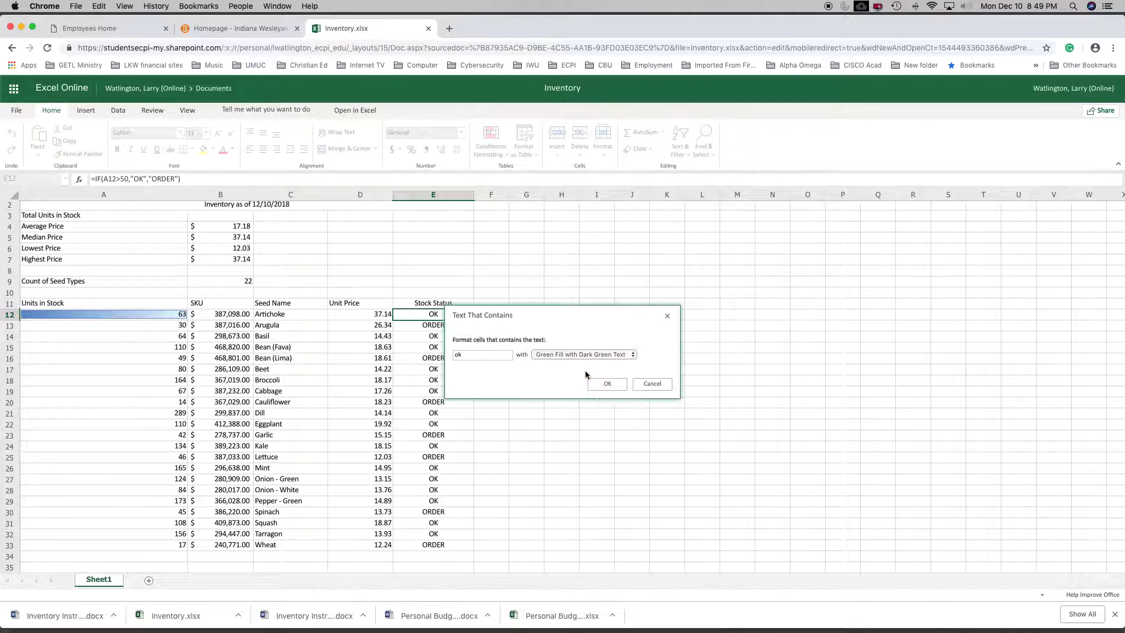
left_click(608, 386)
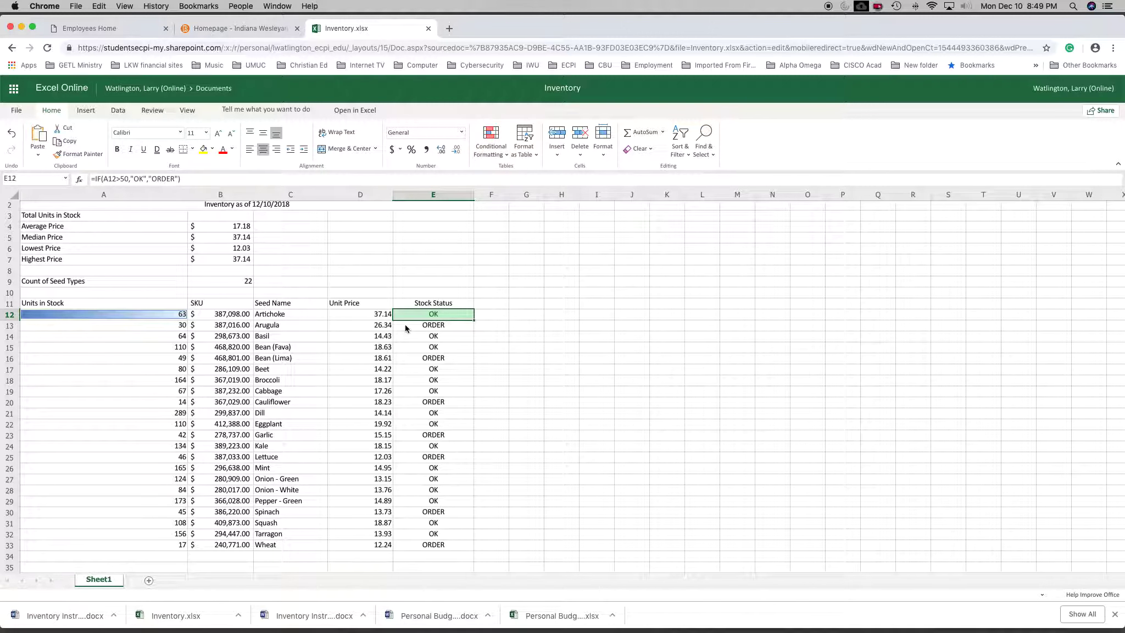
Add a text rule to E12 giving ORDER Light Red Fill with Dark Red Text, and fill E12 down through E33.
left_click(506, 156)
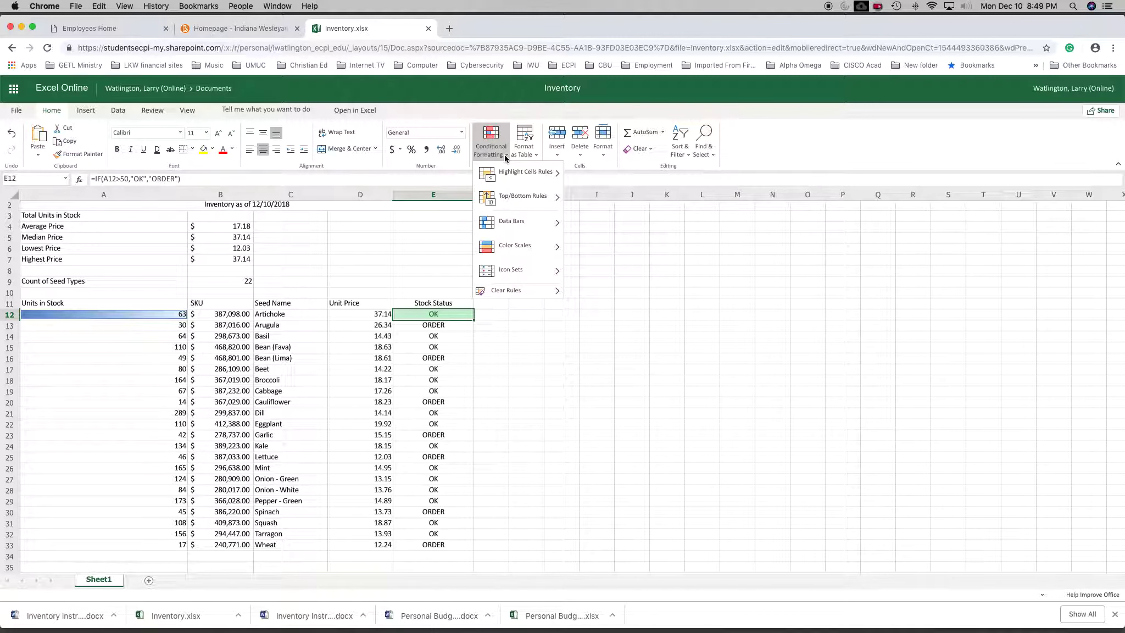
mouse_move(511, 176)
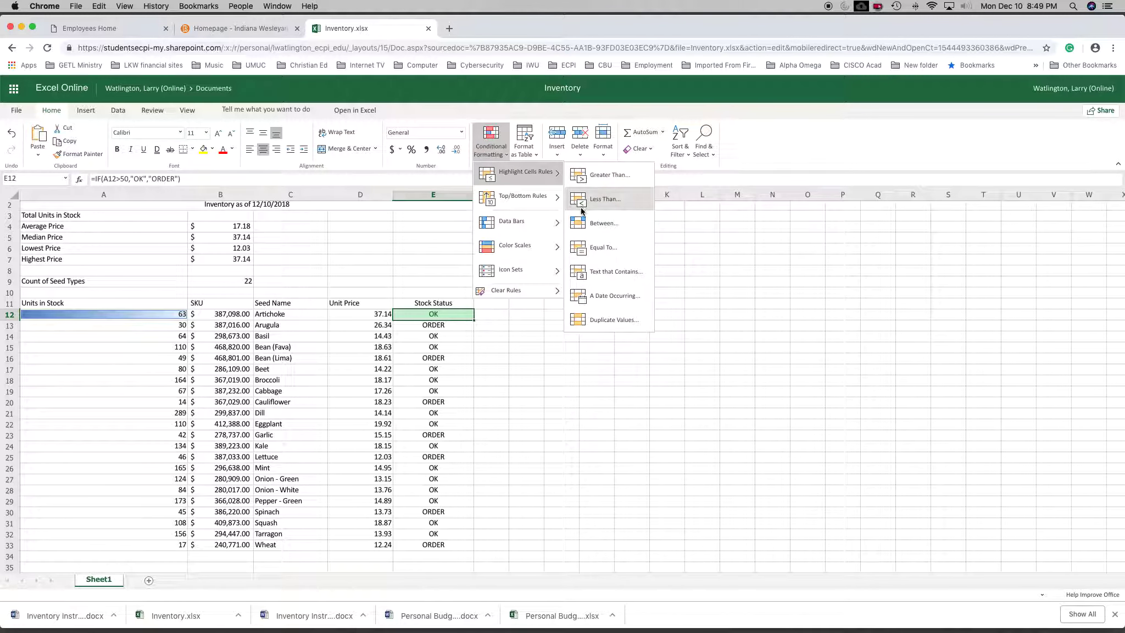
left_click(588, 275)
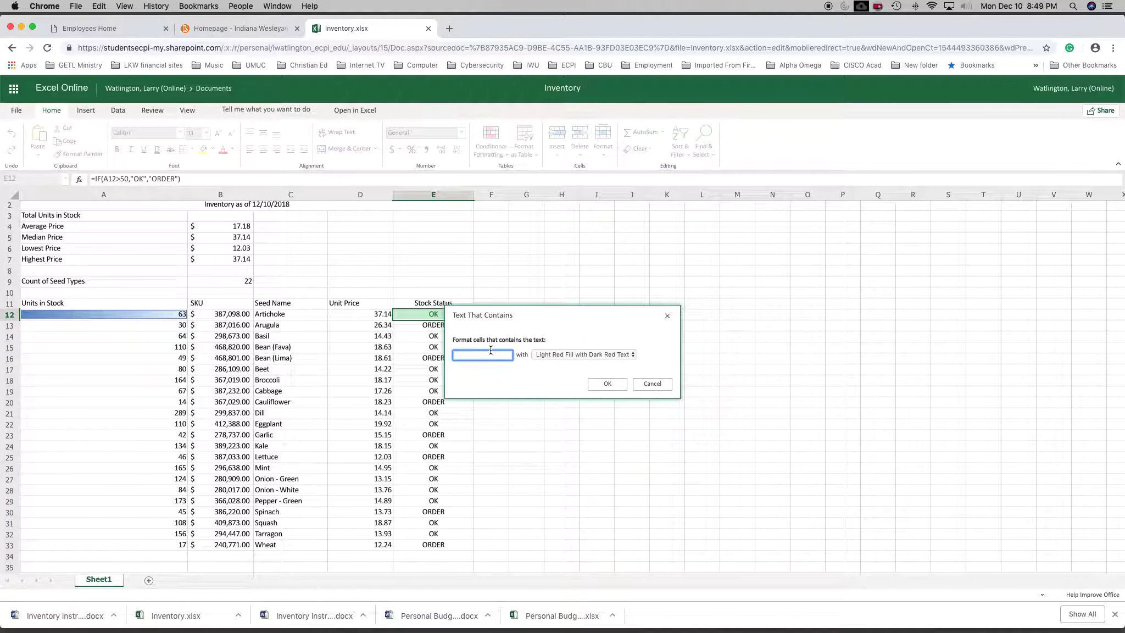
type("ORDER")
left_click(607, 383)
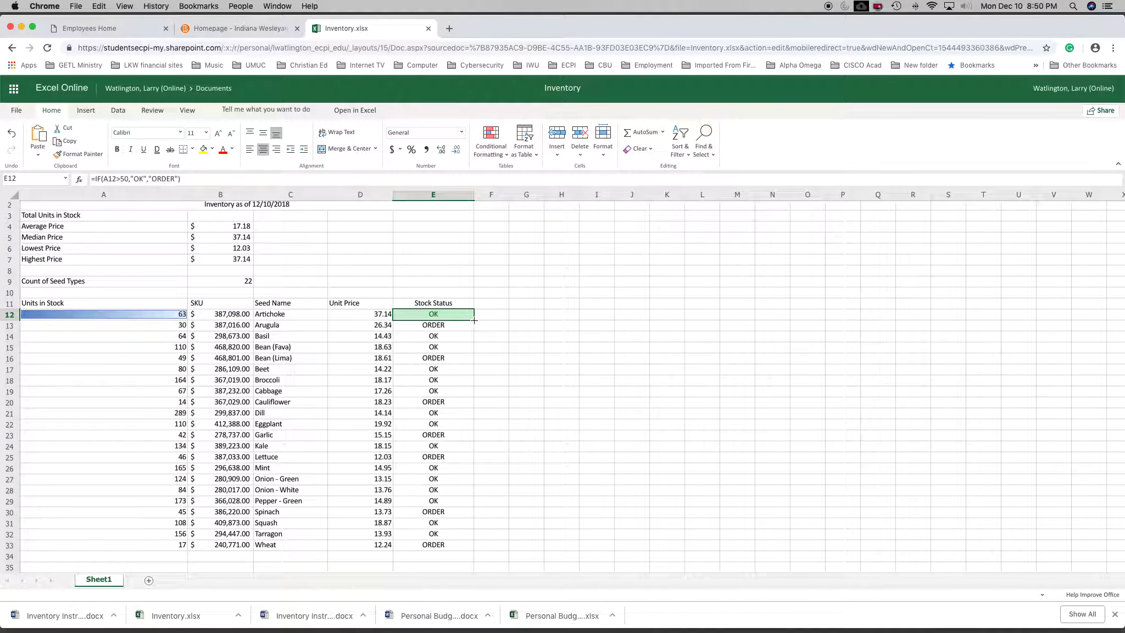
left_click_drag(474, 320, 471, 545)
left_click(496, 513)
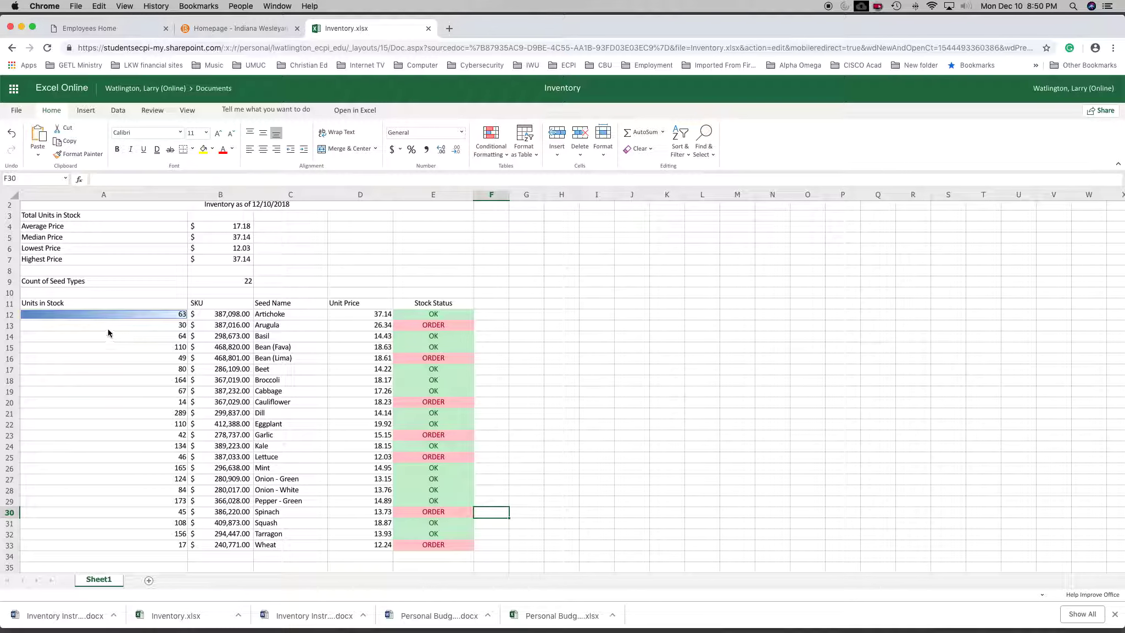
Apply blue gradient data bars to Arugula's Units in Stock in A13 and fill the cell down through A33.
left_click(127, 326)
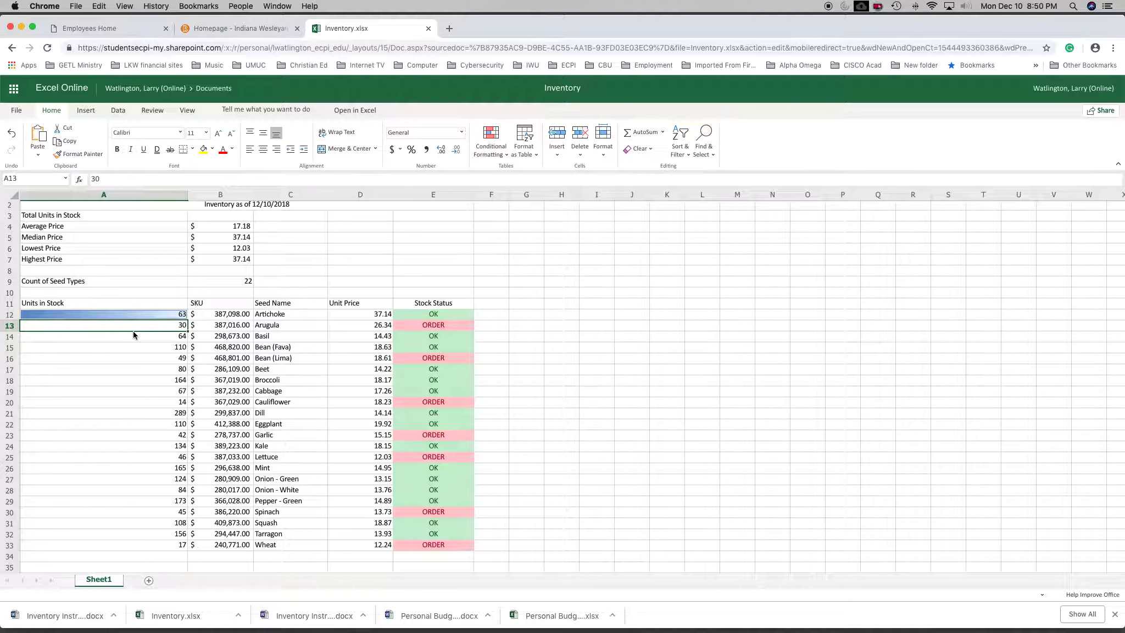
left_click(509, 157)
mouse_move(503, 222)
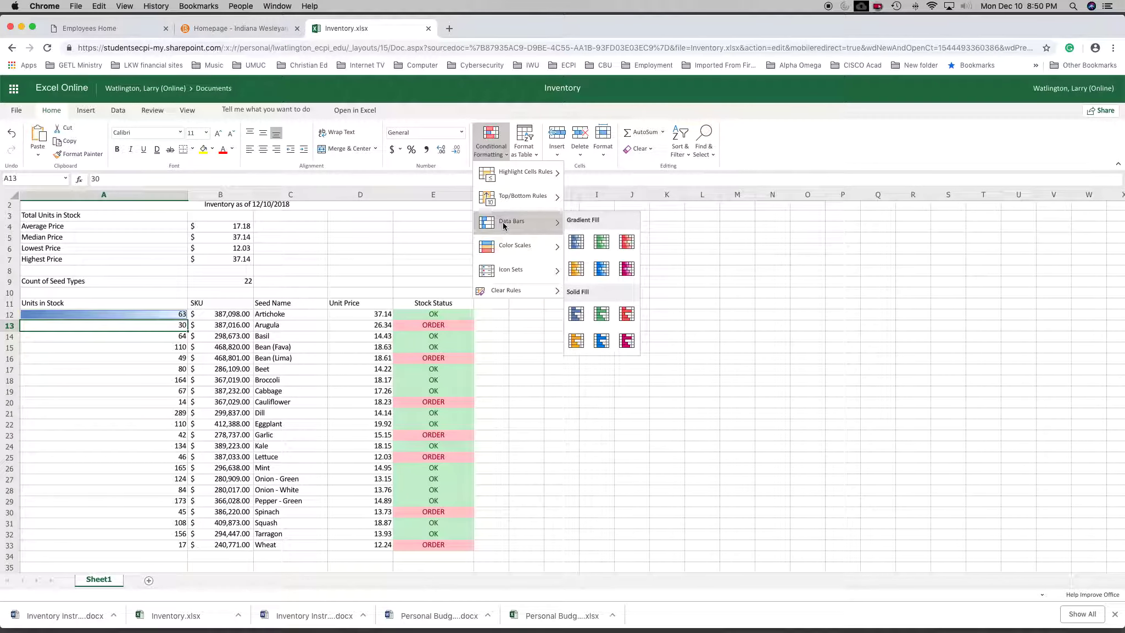
left_click(577, 248)
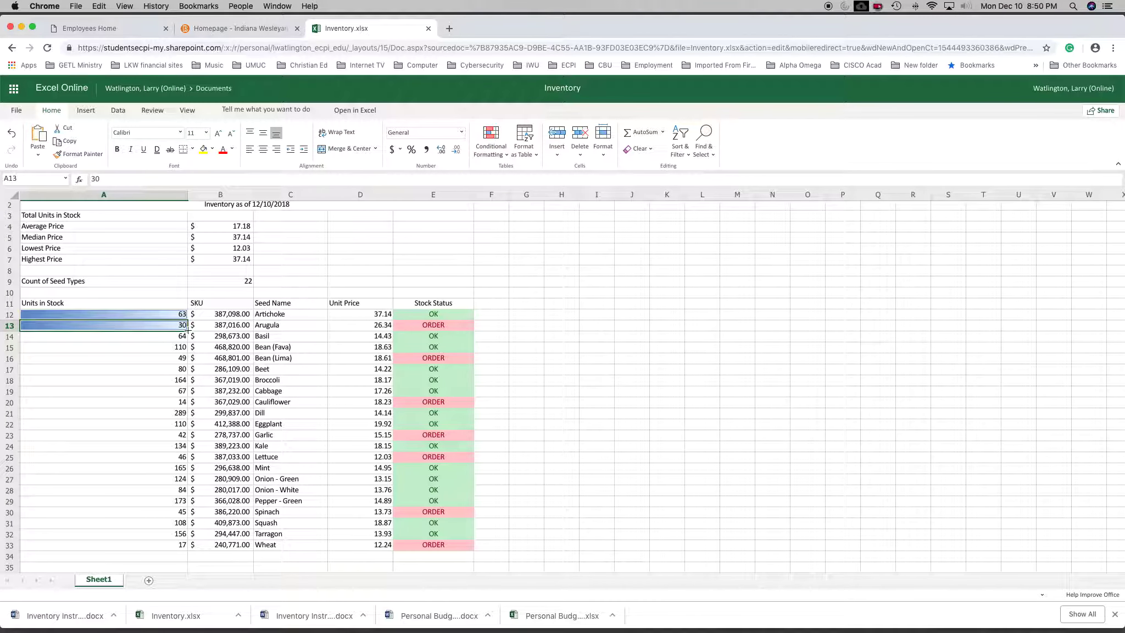
left_click_drag(187, 329, 177, 544)
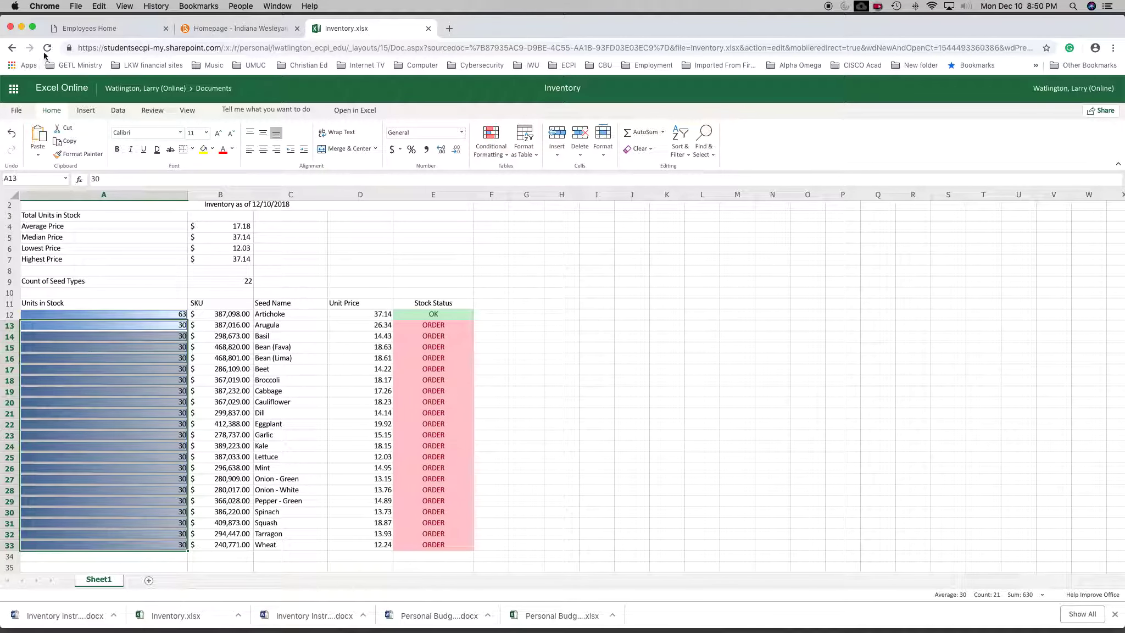
Clear the conditional formatting rules from the Units in Stock cells A13 through A33.
left_click(12, 51)
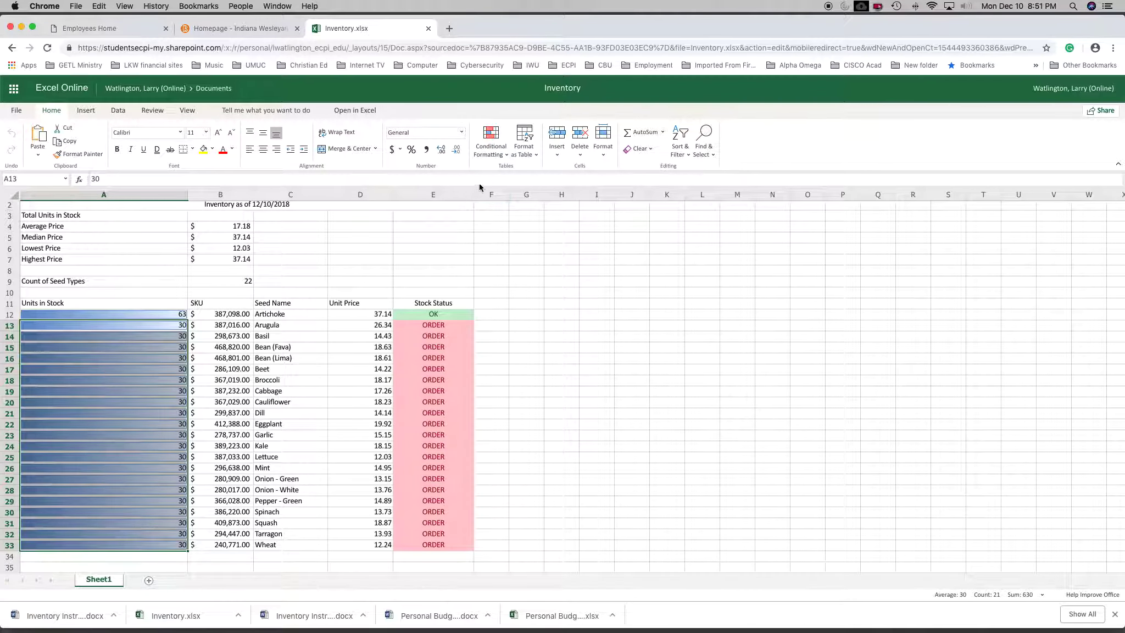
left_click(506, 155)
mouse_move(501, 276)
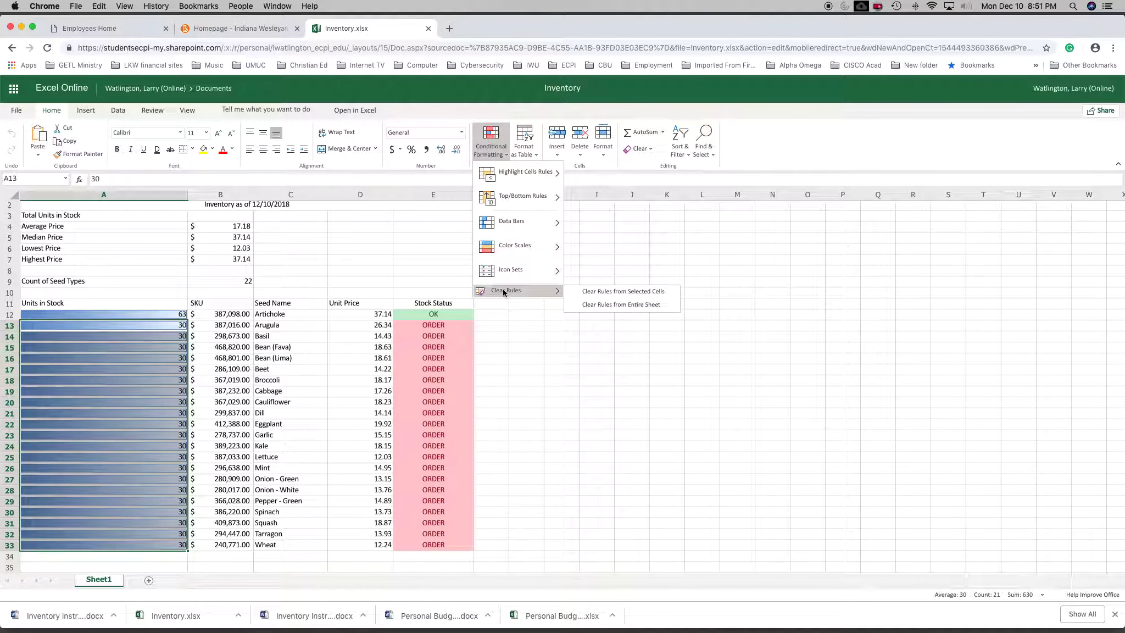
left_click(604, 291)
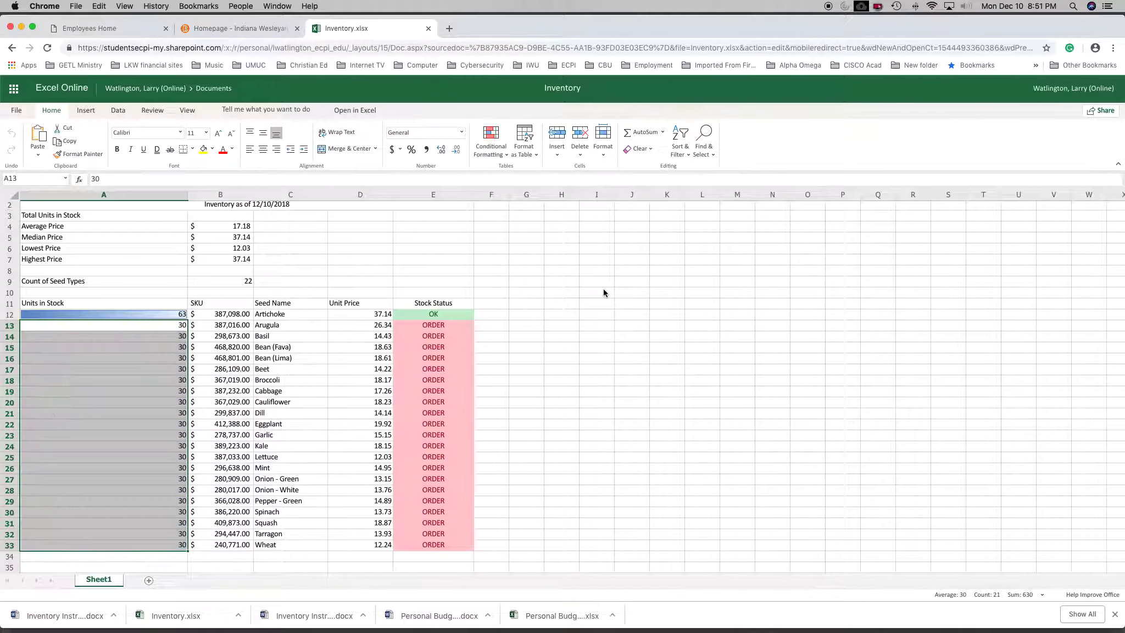
left_click(389, 274)
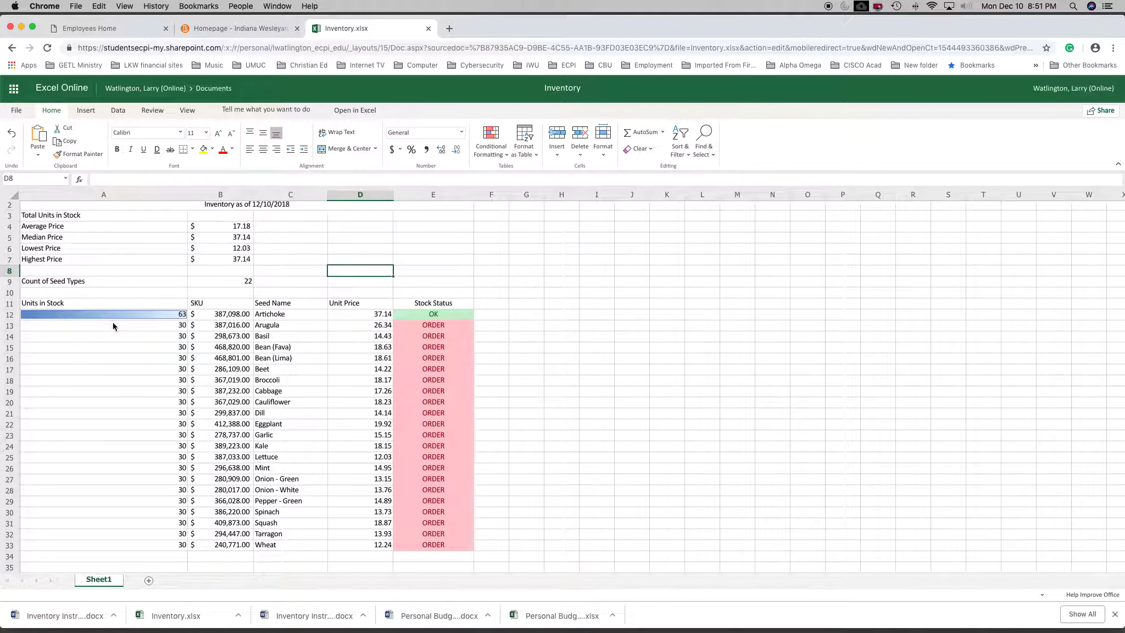
Set the Units in Stock to 676 for Arugula, 75 for Bean (Fava), 556 for Broccoli and 565 for Dill.
left_click(180, 327)
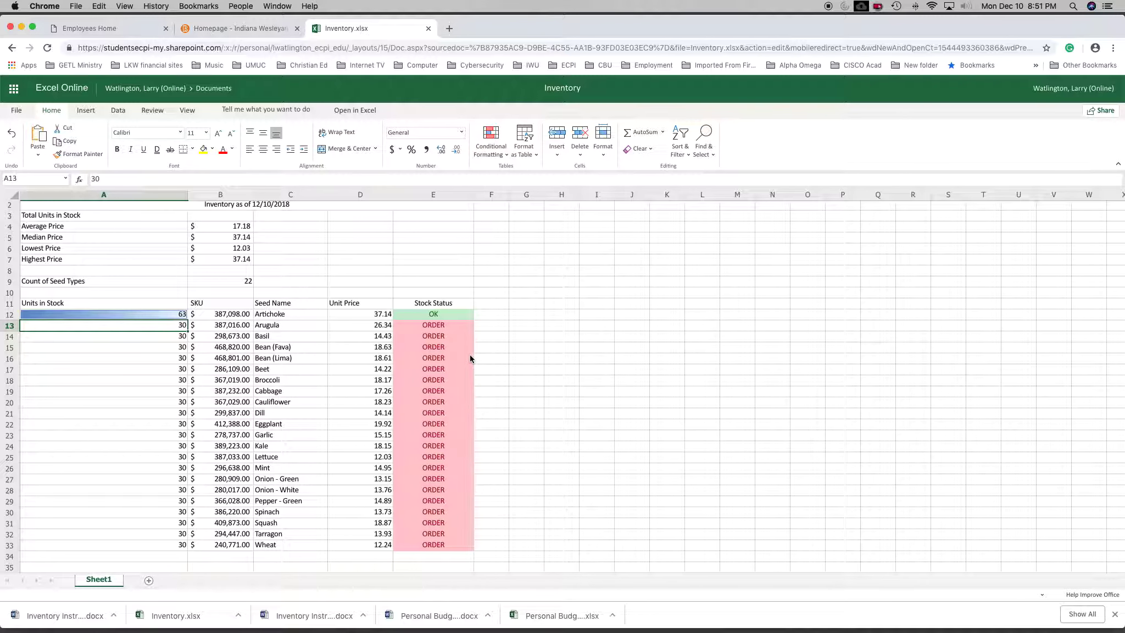
type("676")
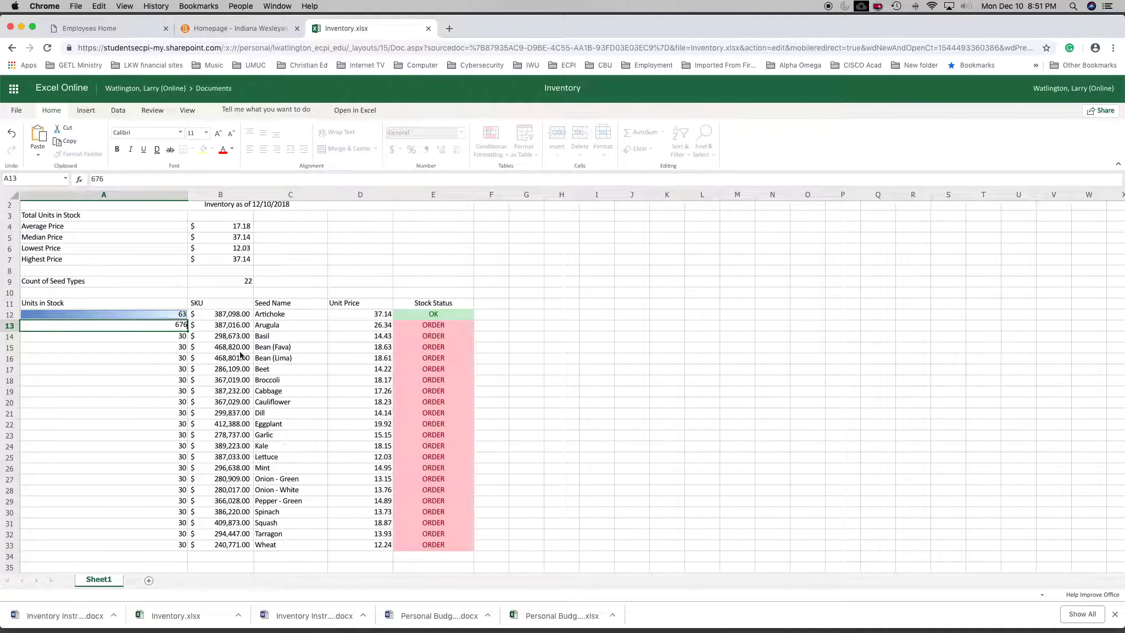
left_click(181, 348)
type("75")
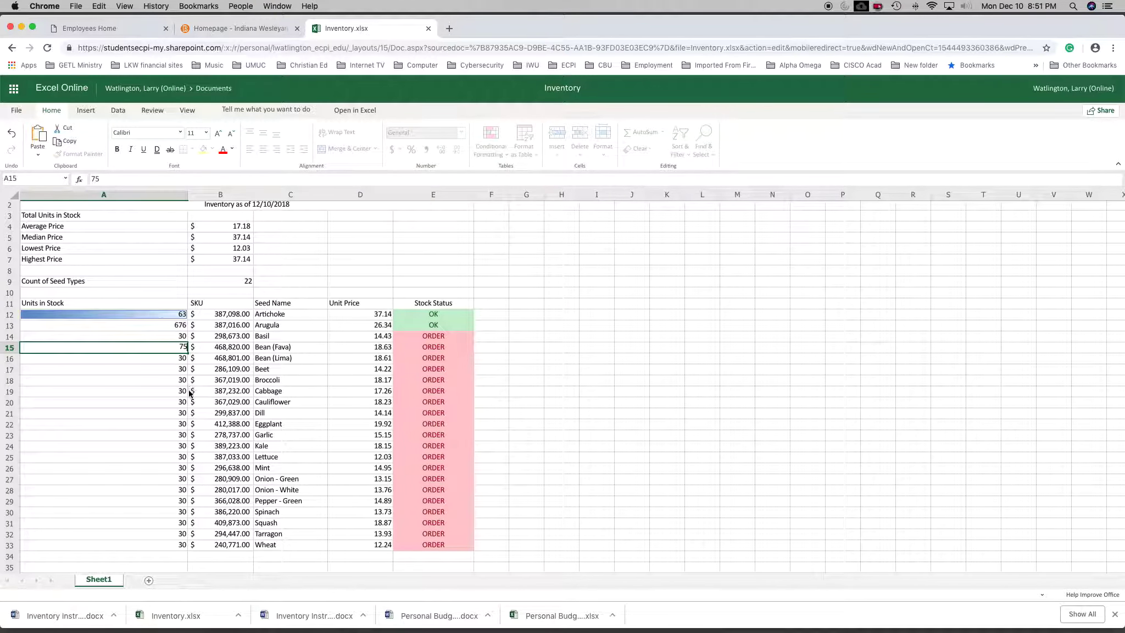
left_click(180, 385)
type("556")
left_click(184, 412)
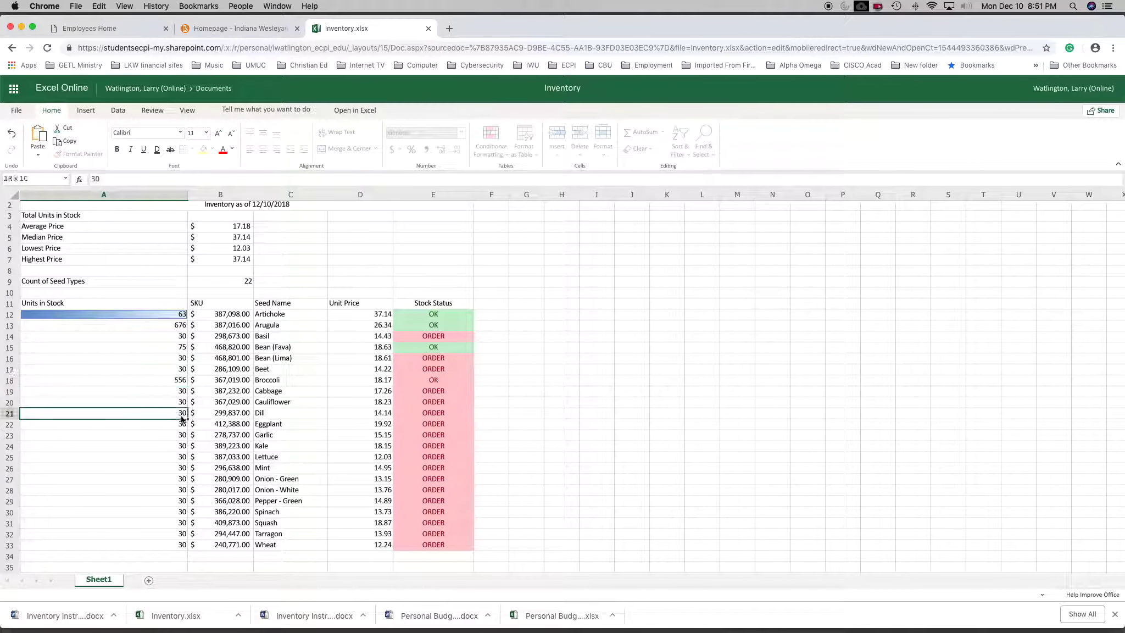
type("565")
Set the Units in Stock to 5656 for Garlic and Mint, 567 for Pepper - Green, 887 for Squash and 89 for Wheat.
left_click(183, 435)
type("5656")
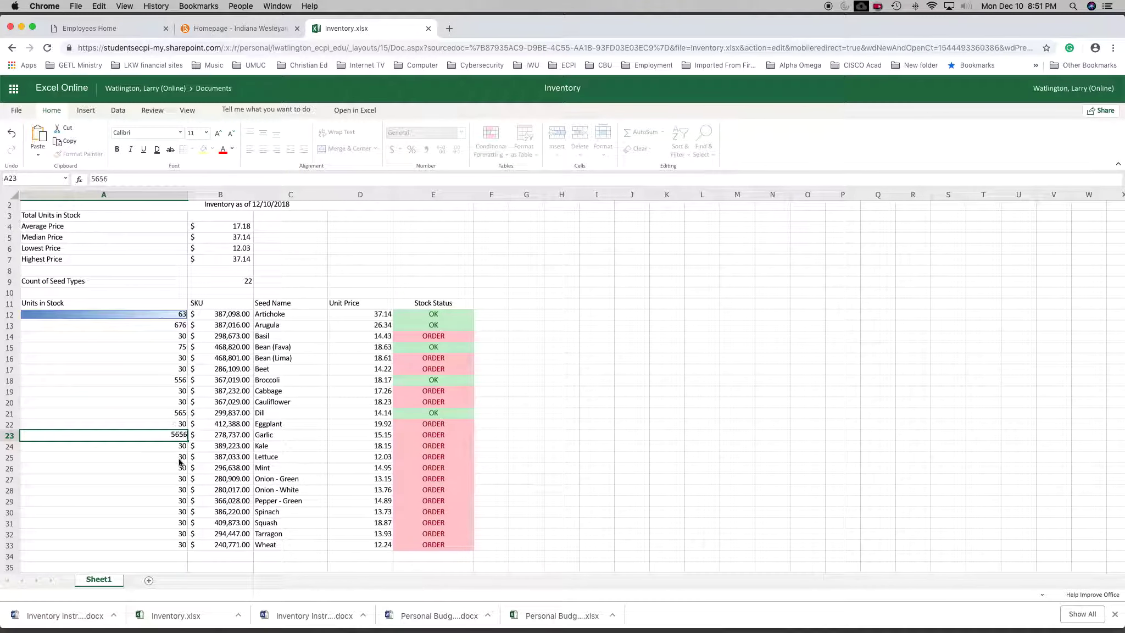
left_click(182, 466)
type("5656")
left_click(183, 501)
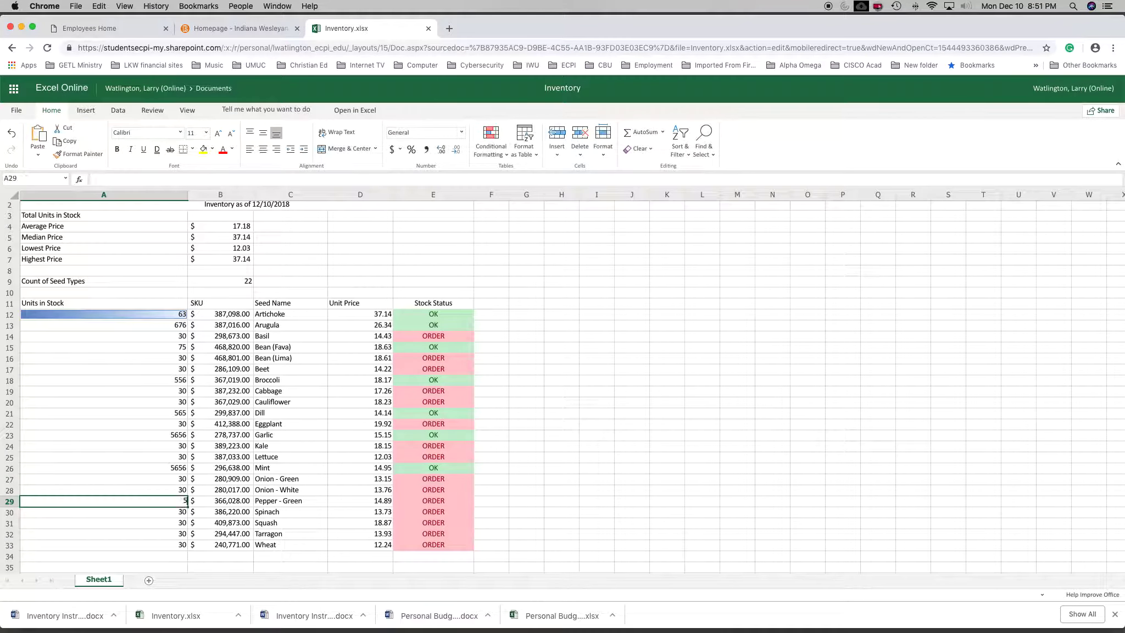
type("567")
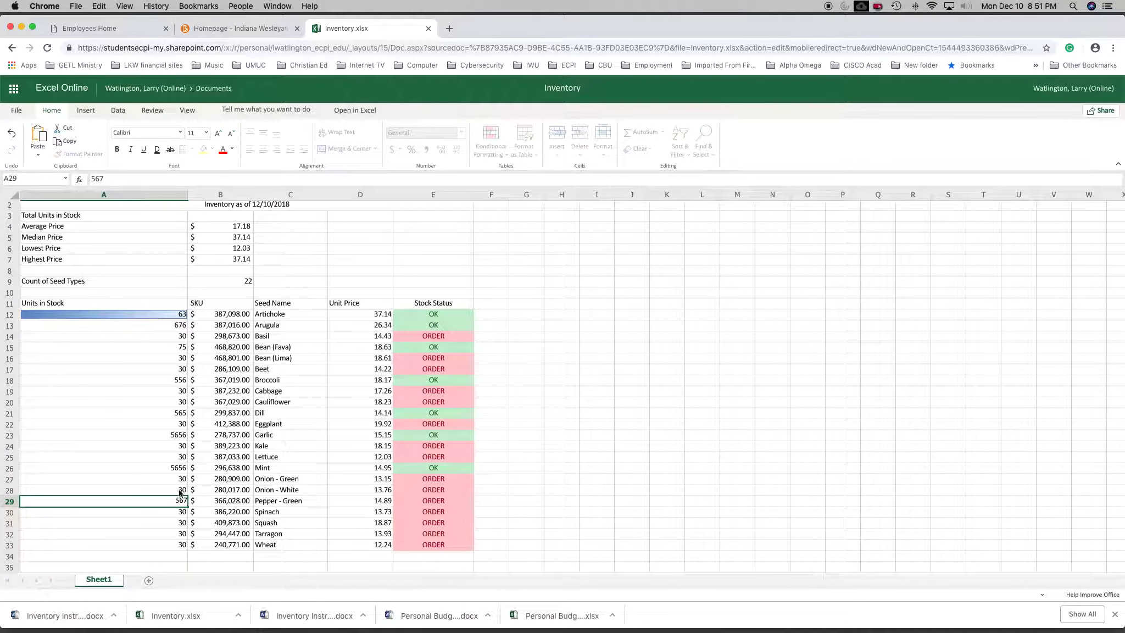
left_click(183, 523)
type("887")
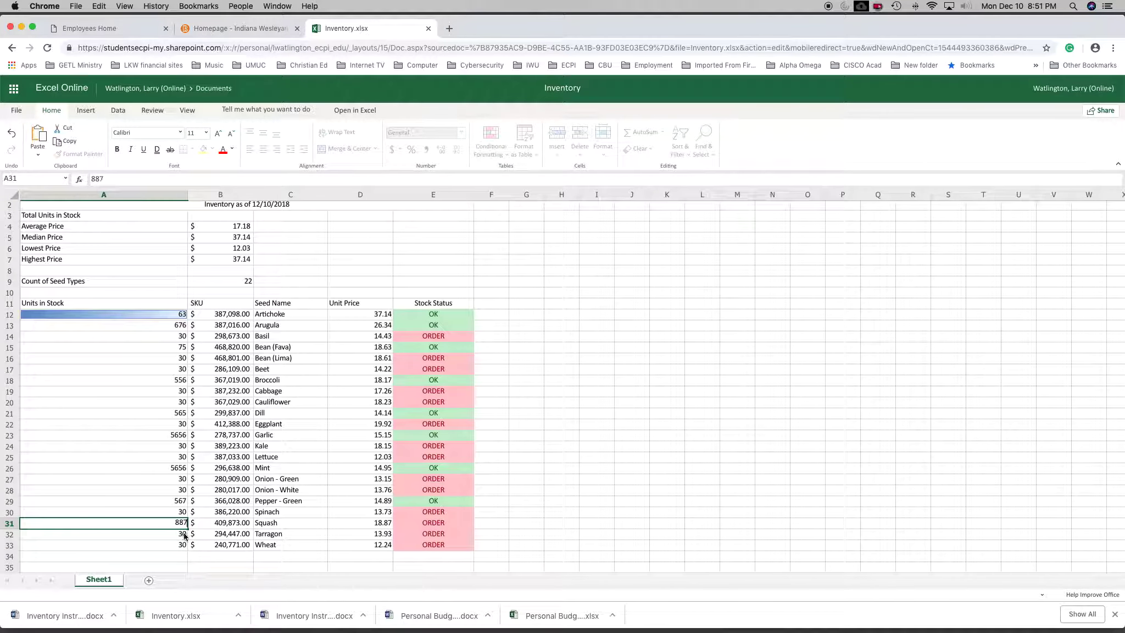
left_click(182, 543)
type("89")
left_click(158, 489)
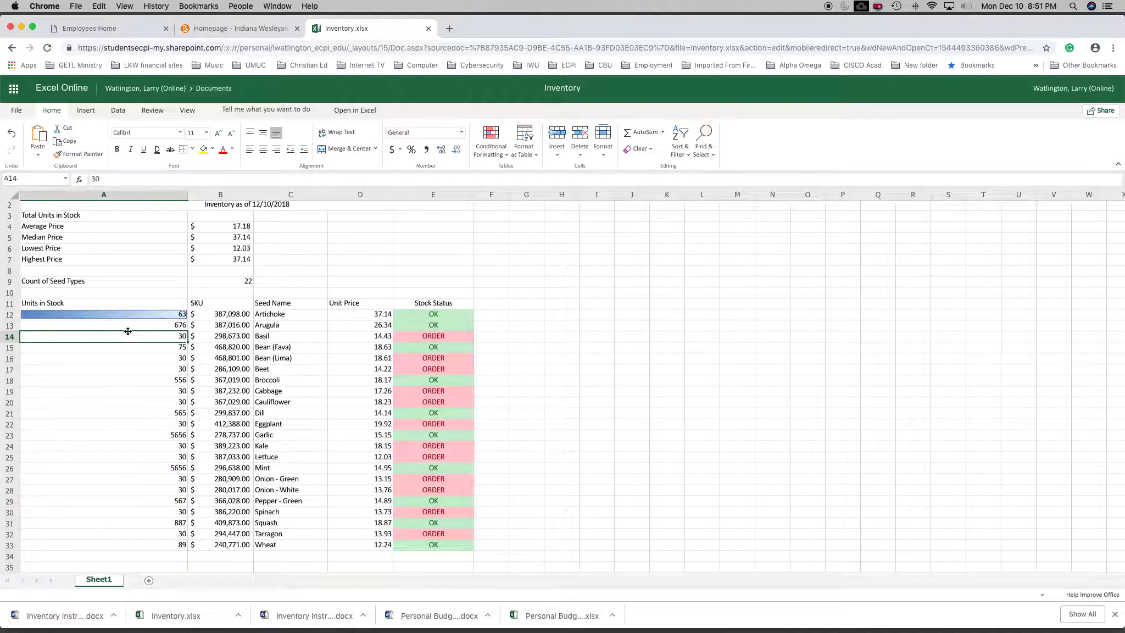
Apply blue gradient data bars to the whole Units in Stock range A12 through A33.
left_click_drag(125, 315, 109, 533)
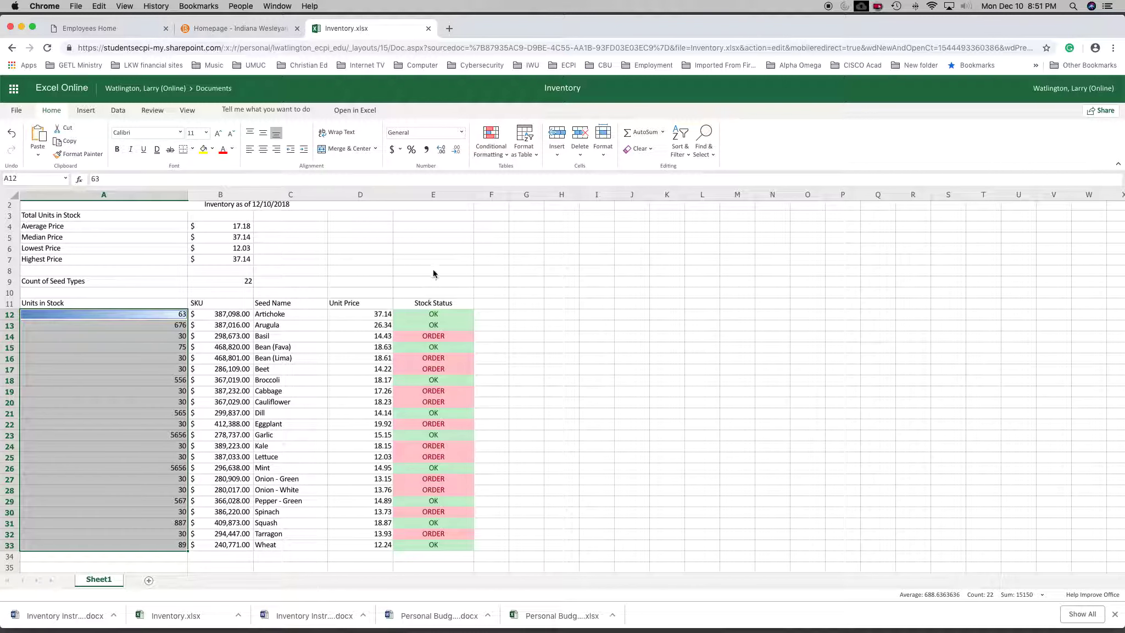
left_click(491, 144)
mouse_move(485, 174)
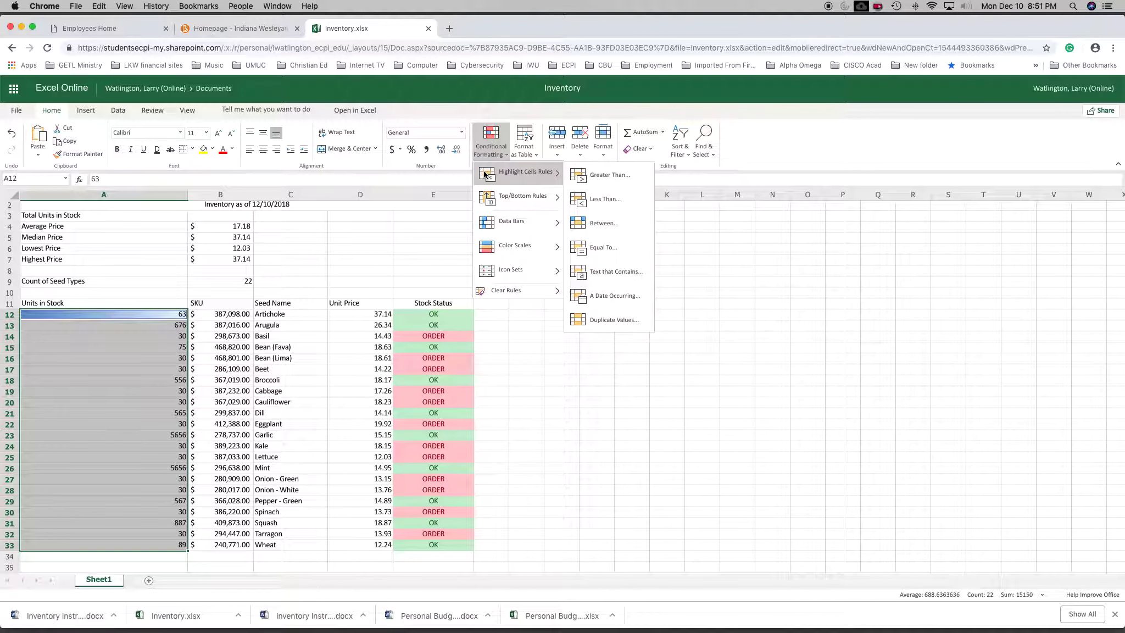
mouse_move(509, 220)
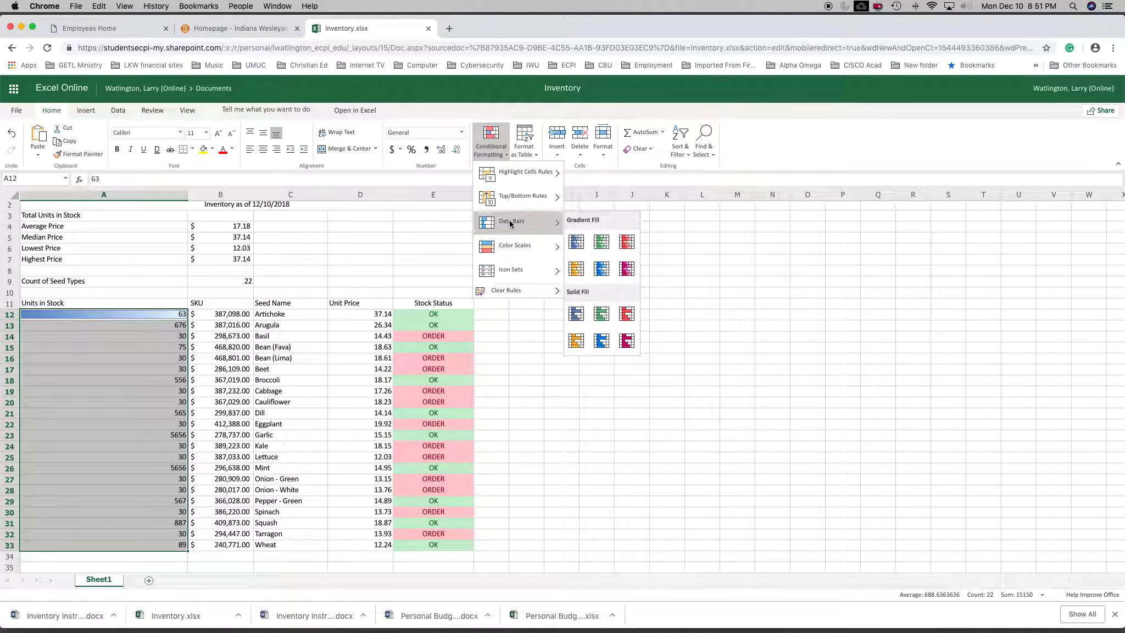
left_click(577, 243)
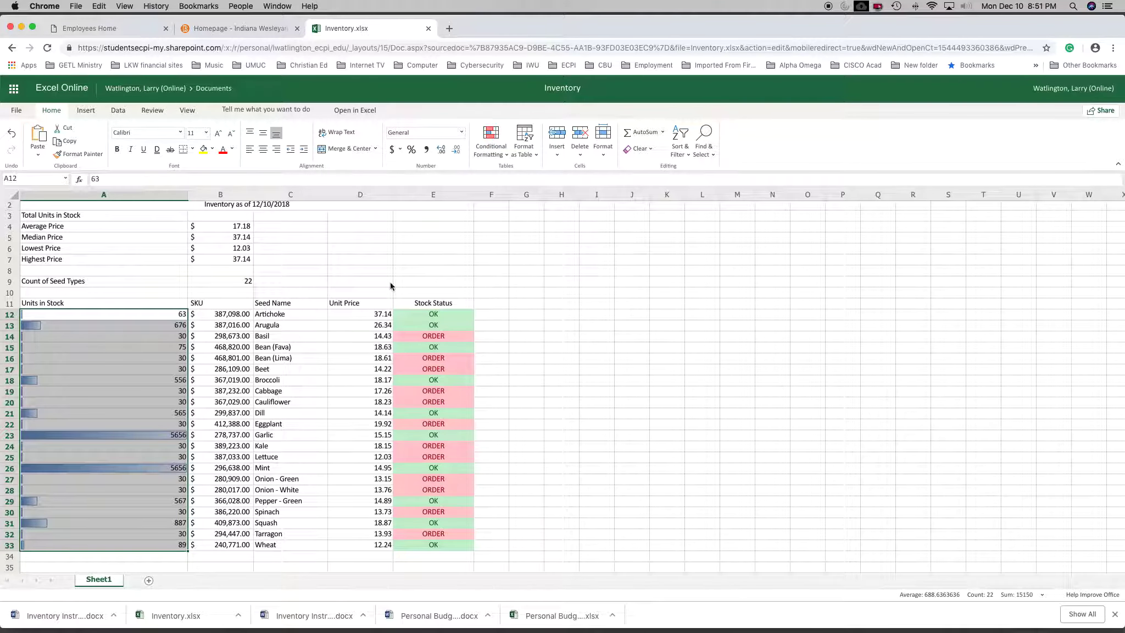
Set the Units in Stock for Mint to 45.
left_click(571, 382)
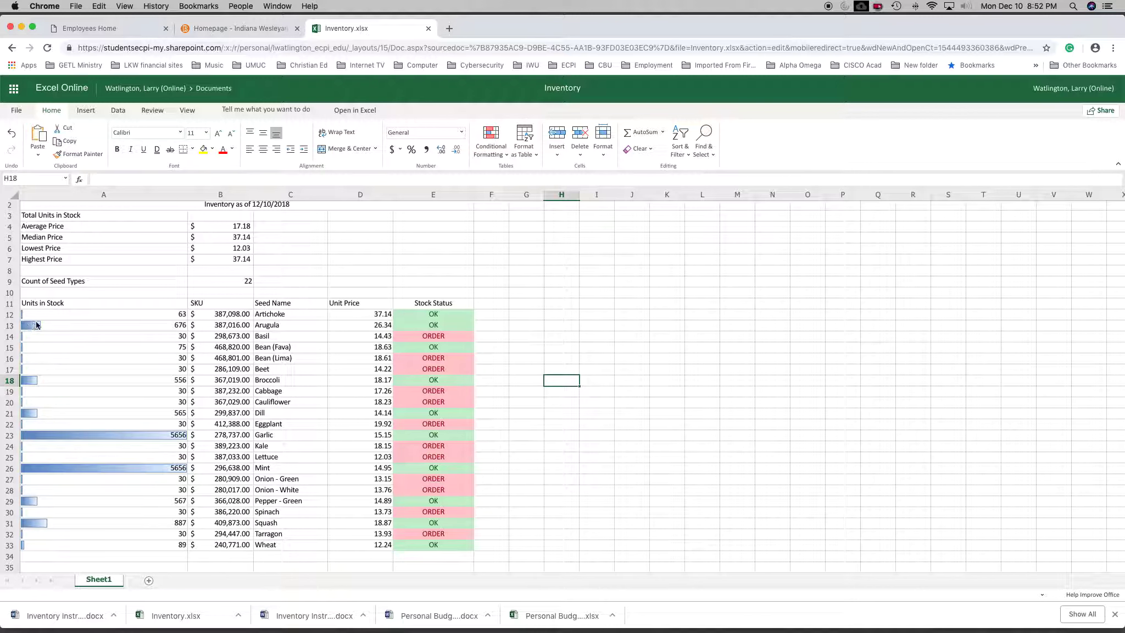
left_click(181, 472)
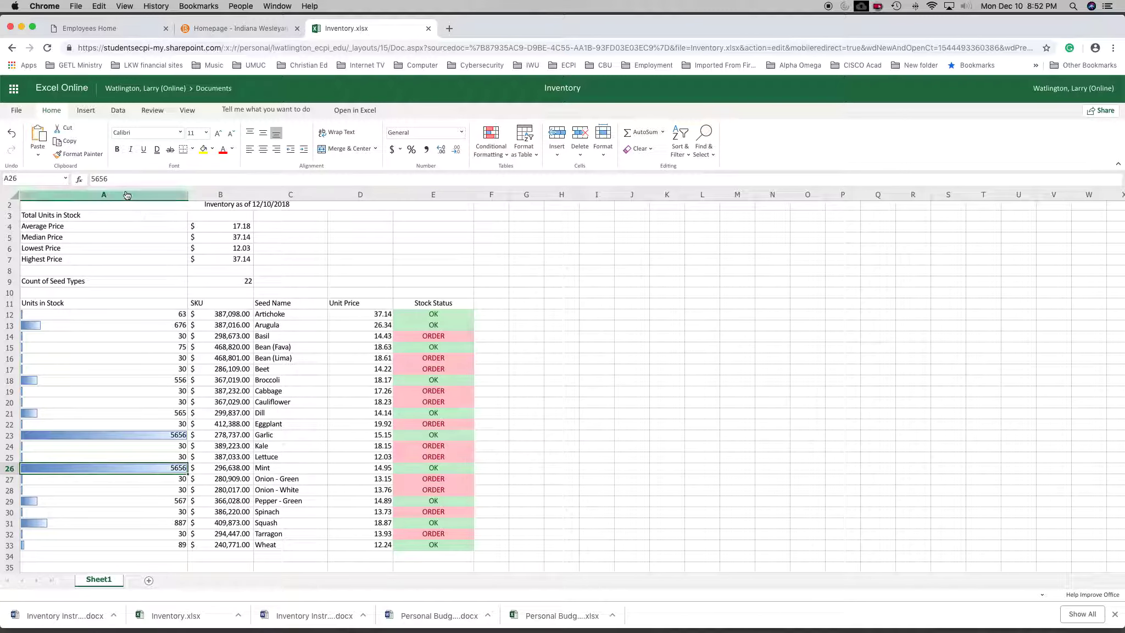
left_click_drag(120, 180, 87, 179)
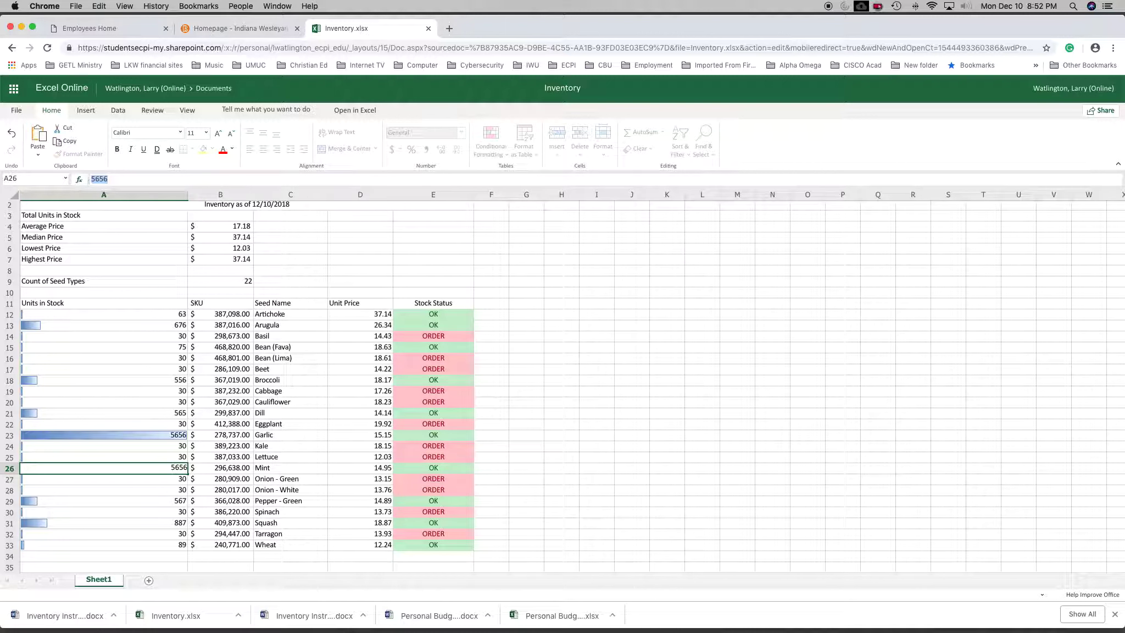
type("45")
left_click(159, 396)
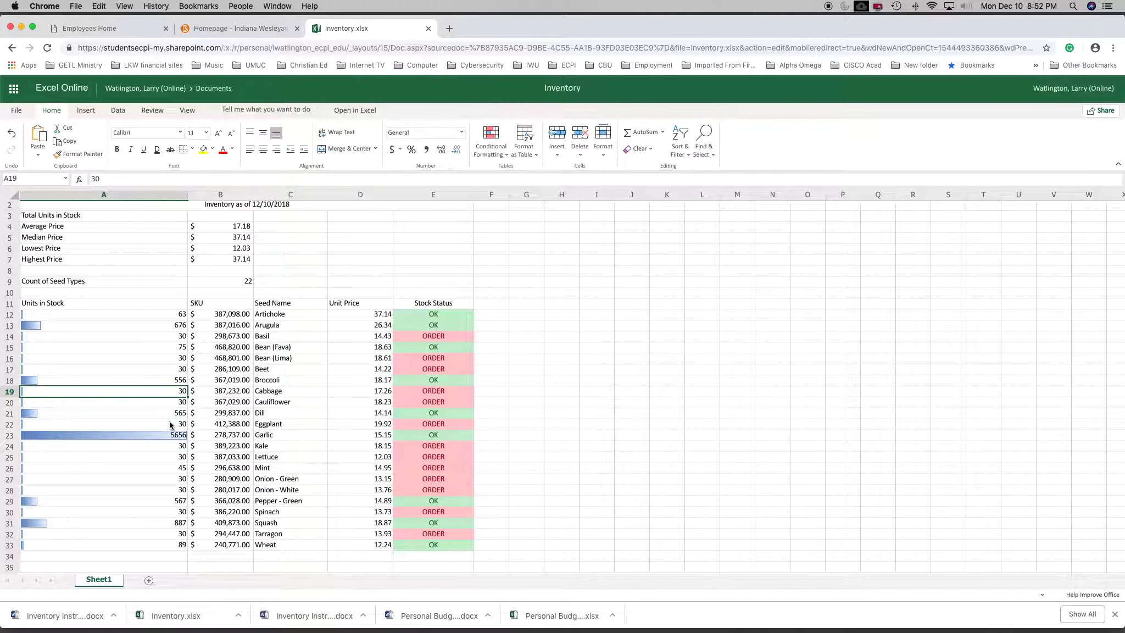
Set the Units in Stock for Garlic to 5212.
left_click(172, 434)
double_click(101, 179)
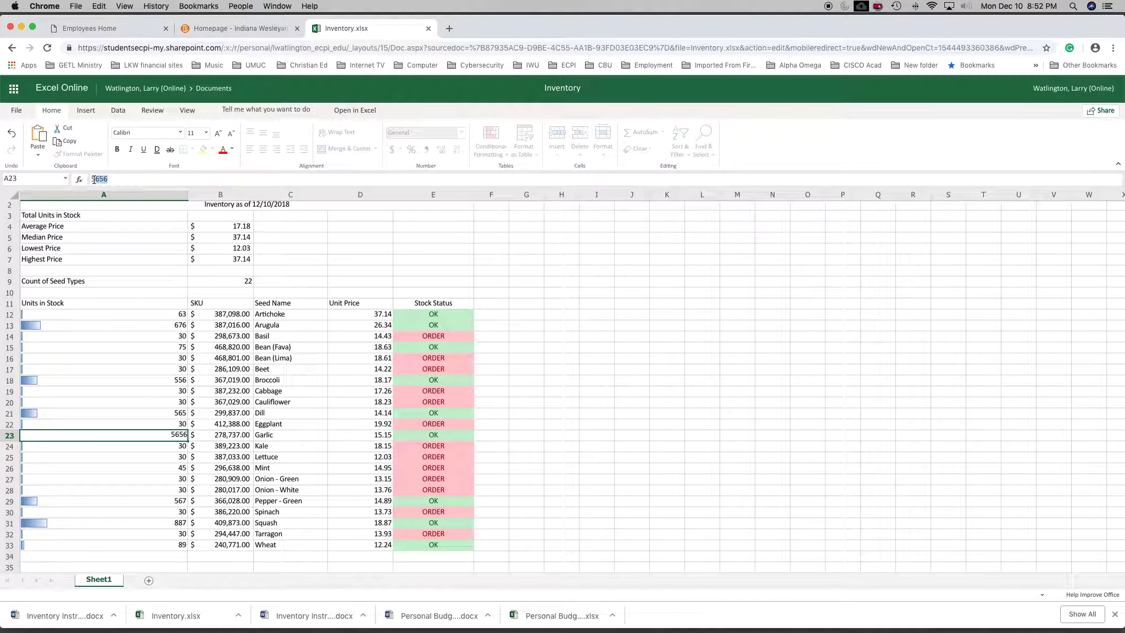
type("5212")
key("Return")
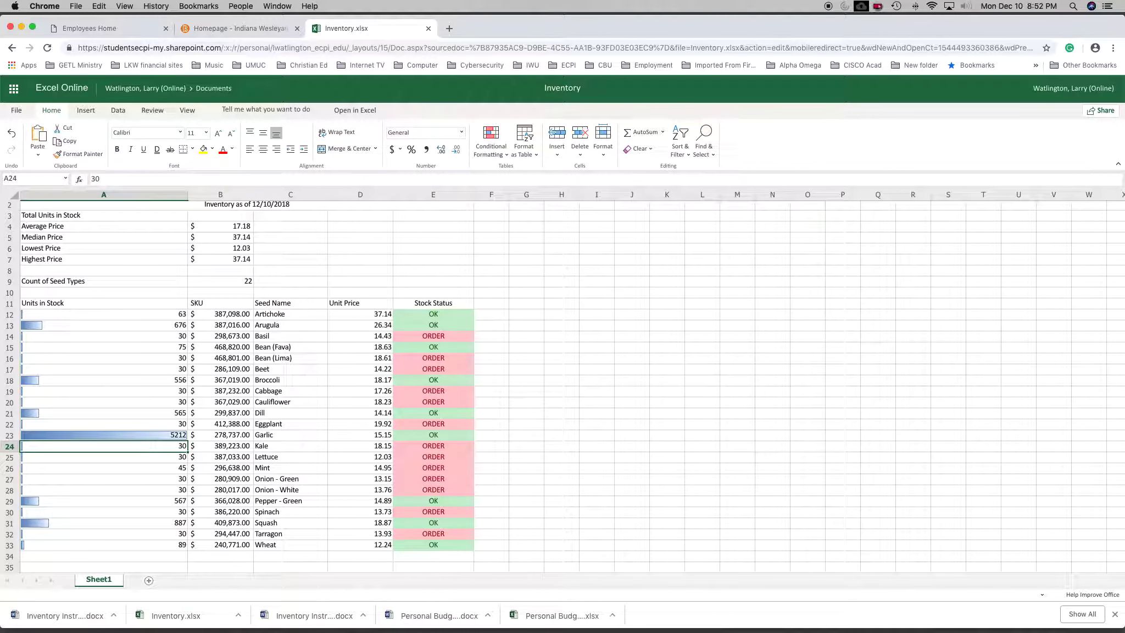
Set the Units in Stock for Garlic to 212.
scroll(110, 385, "up", 1)
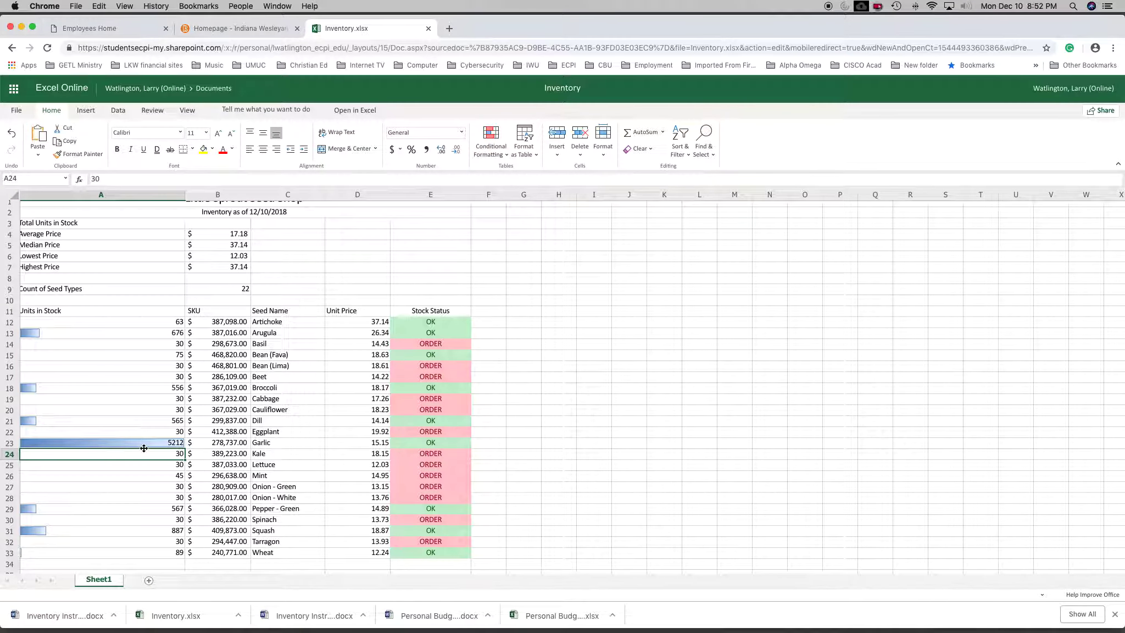
left_click(147, 448)
double_click(110, 179)
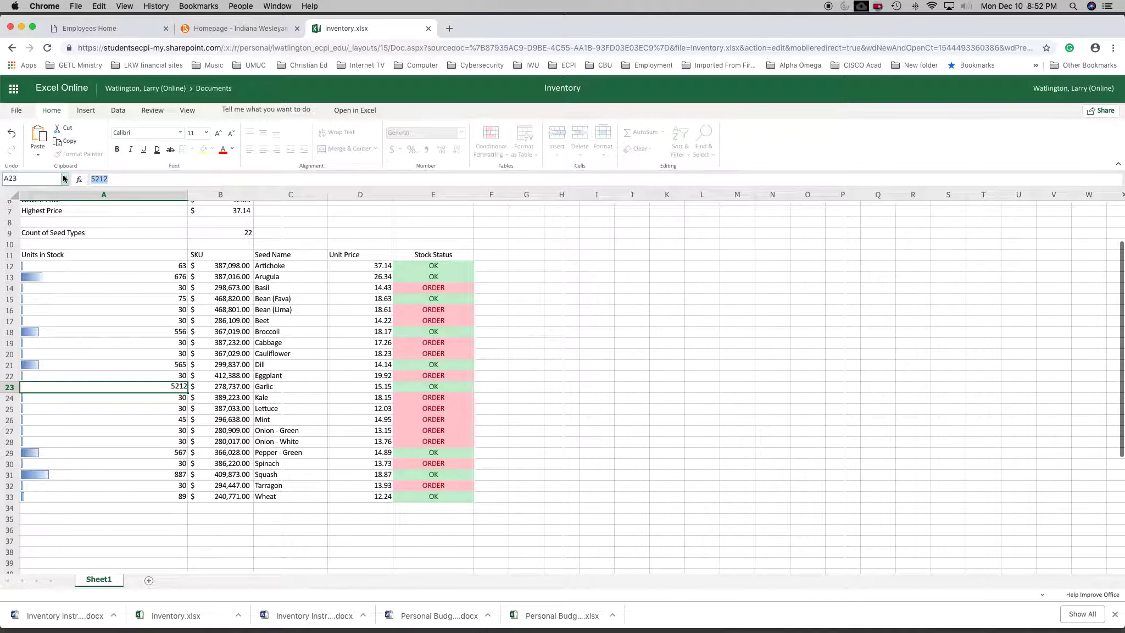
type("212")
key("Return")
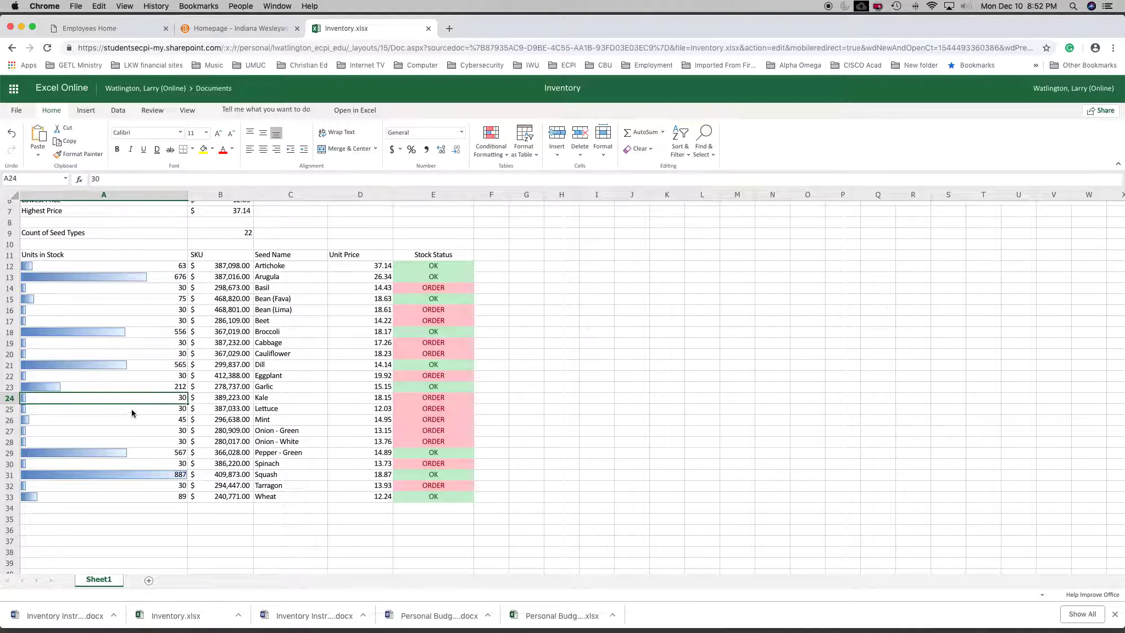
Set the Units in Stock to 110 for Broccoli and 90 for Arugula.
left_click(177, 333)
left_click_drag(104, 179, 86, 180)
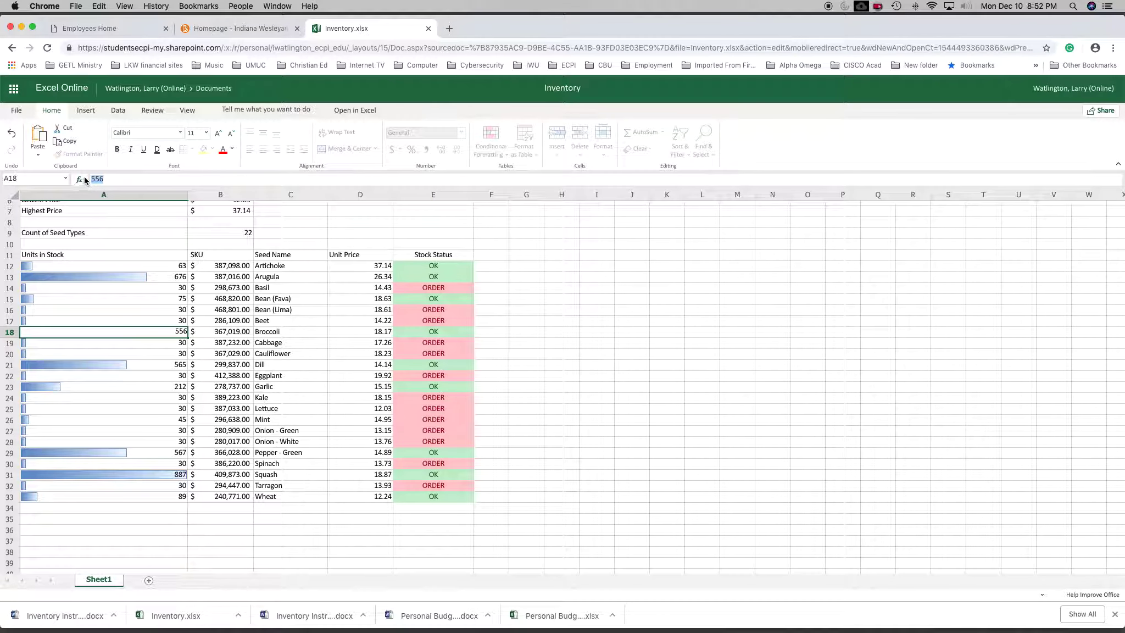
type("110")
key("Return")
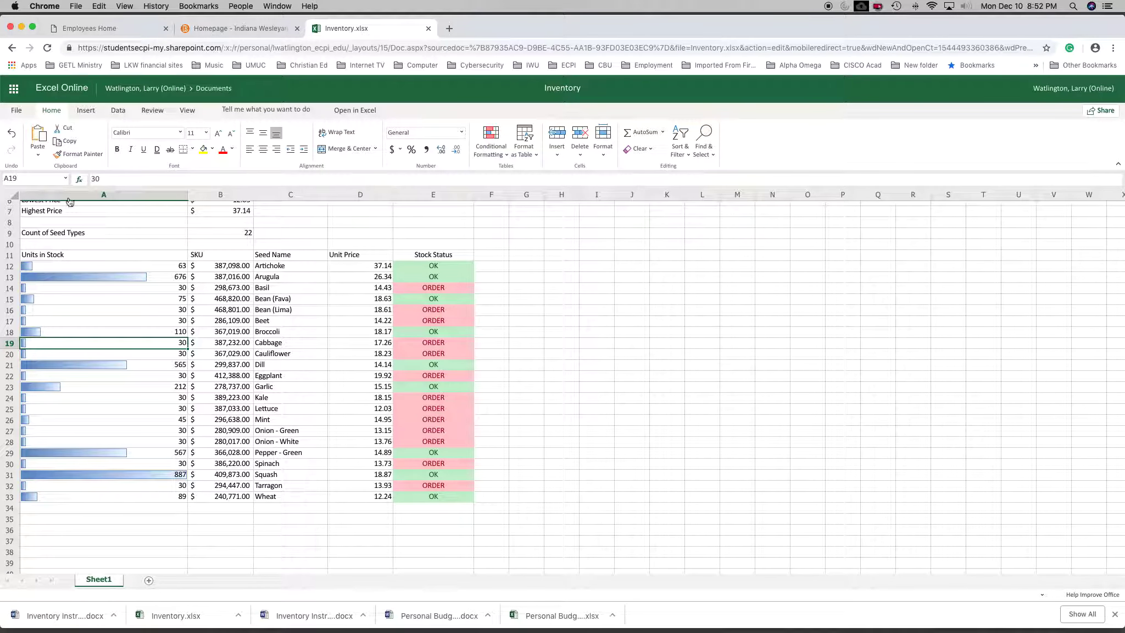
left_click(175, 277)
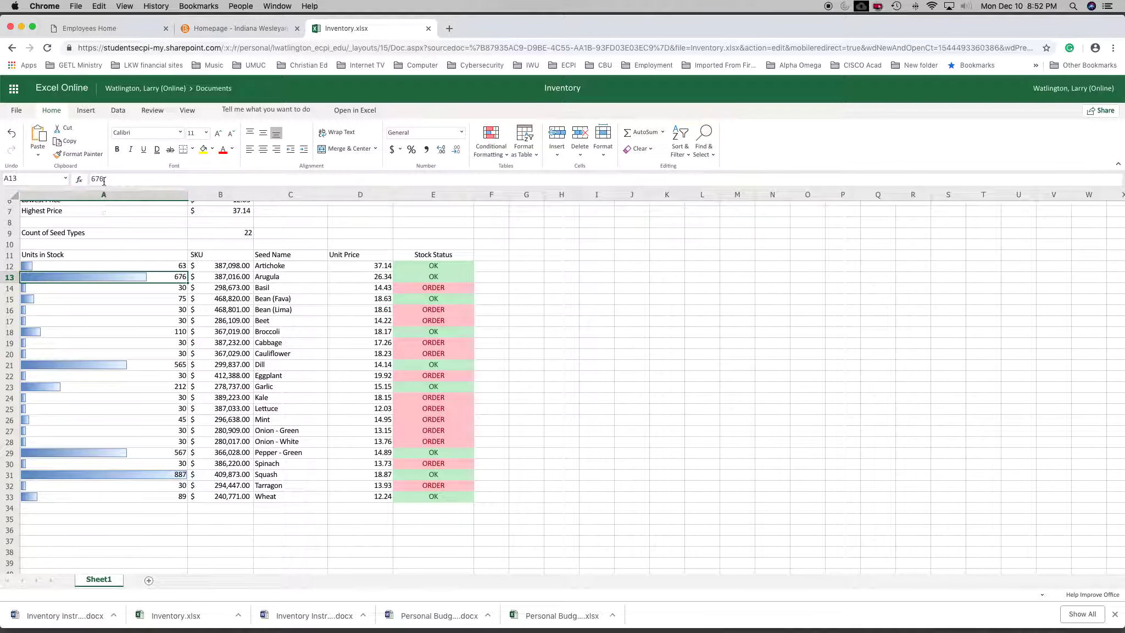
left_click_drag(106, 179, 90, 179)
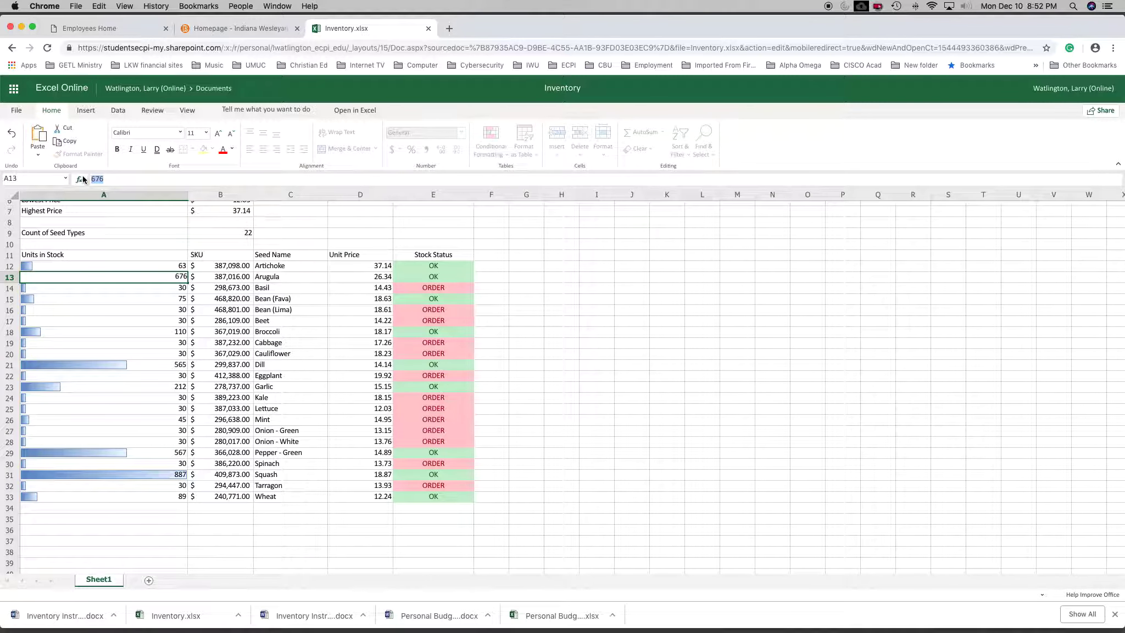
type("90")
key("Return")
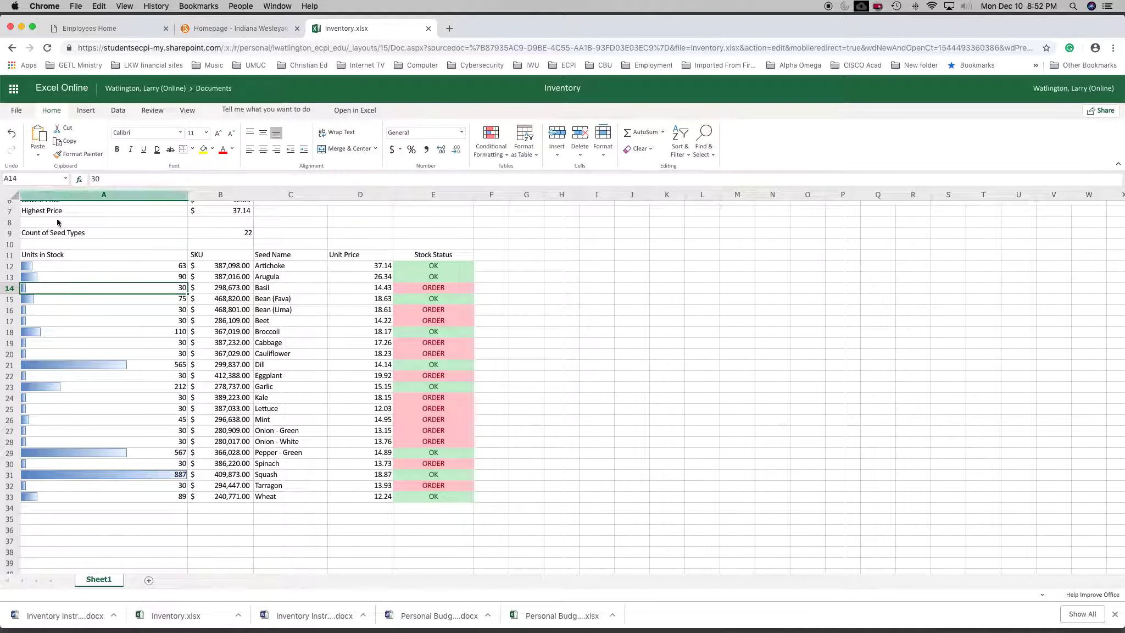
Set the Units in Stock to 174 for Squash, 67 for Pepper - Green and 75 for Dill.
left_click(179, 479)
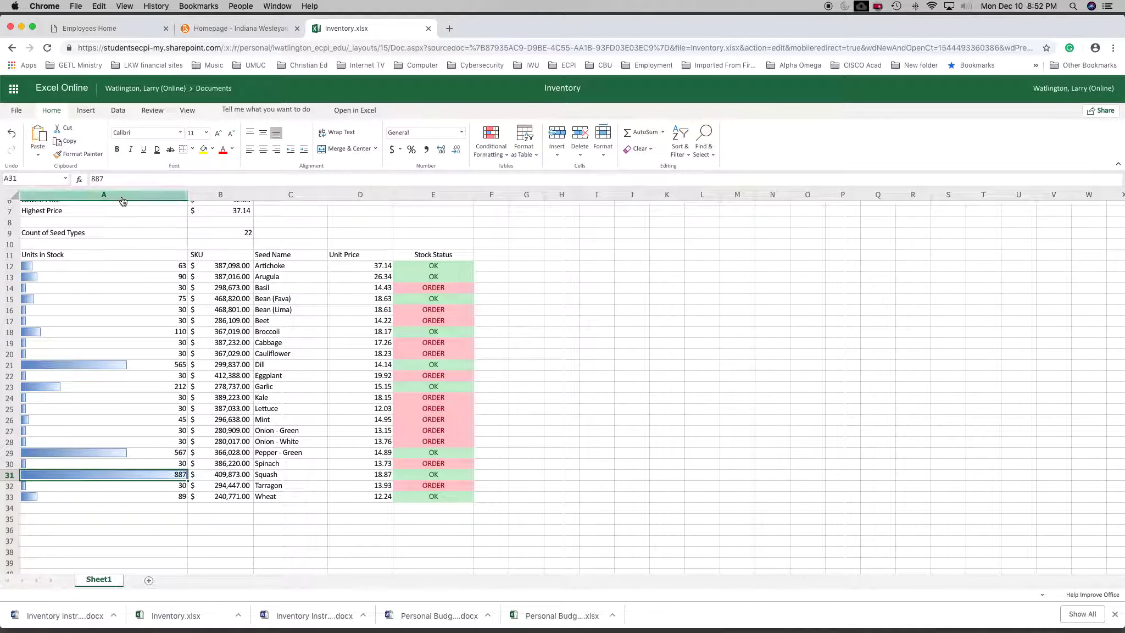
double_click(98, 180)
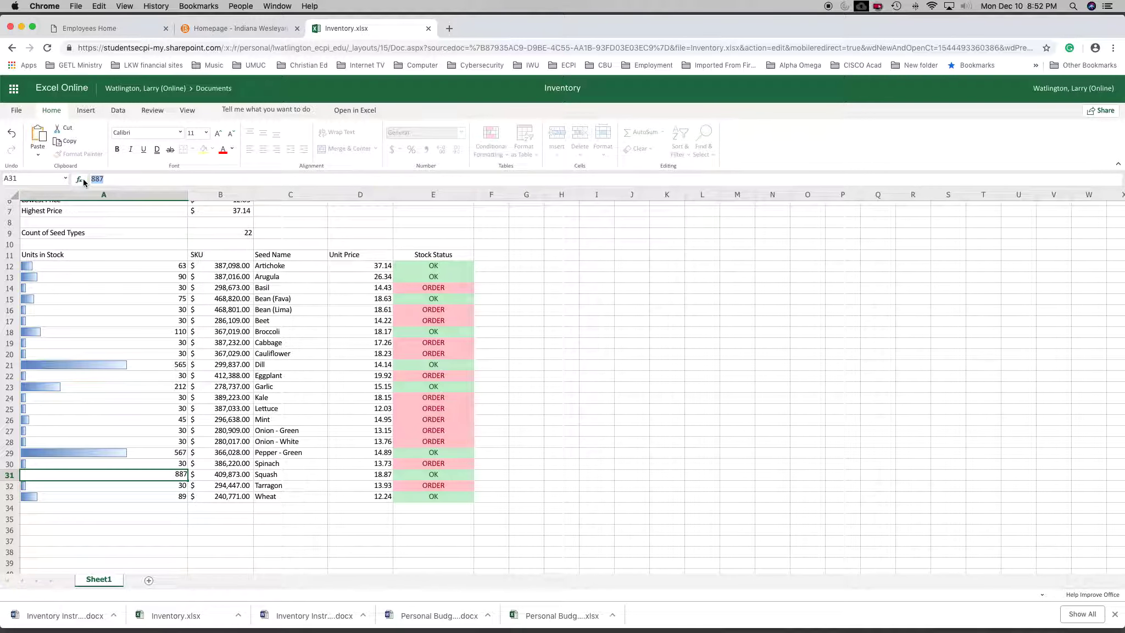
type("174")
key("Return")
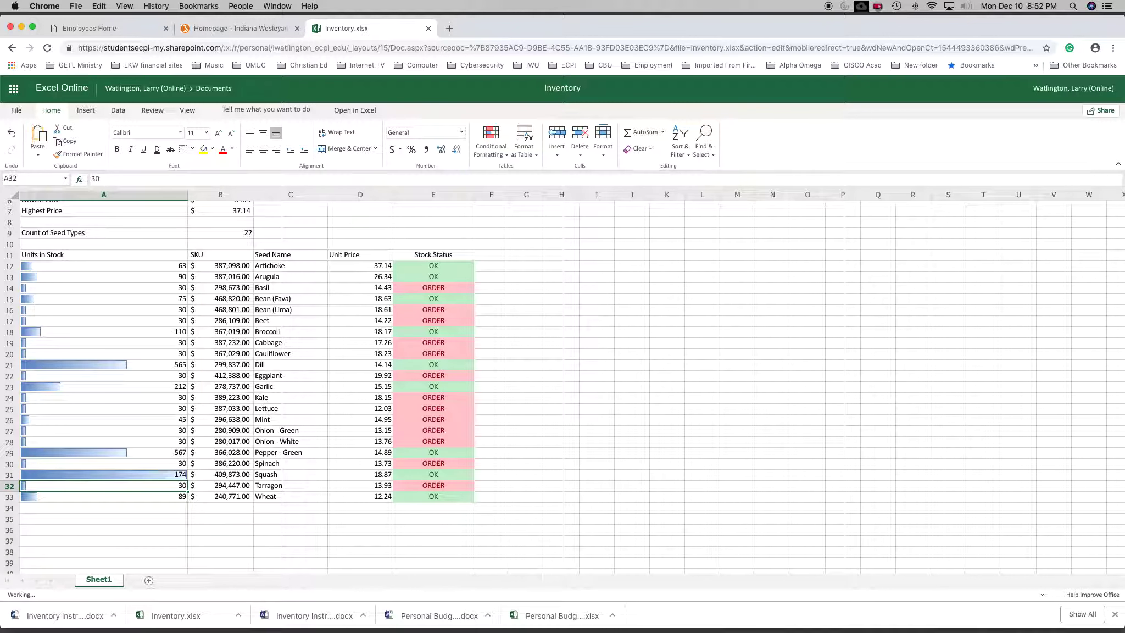
left_click(164, 454)
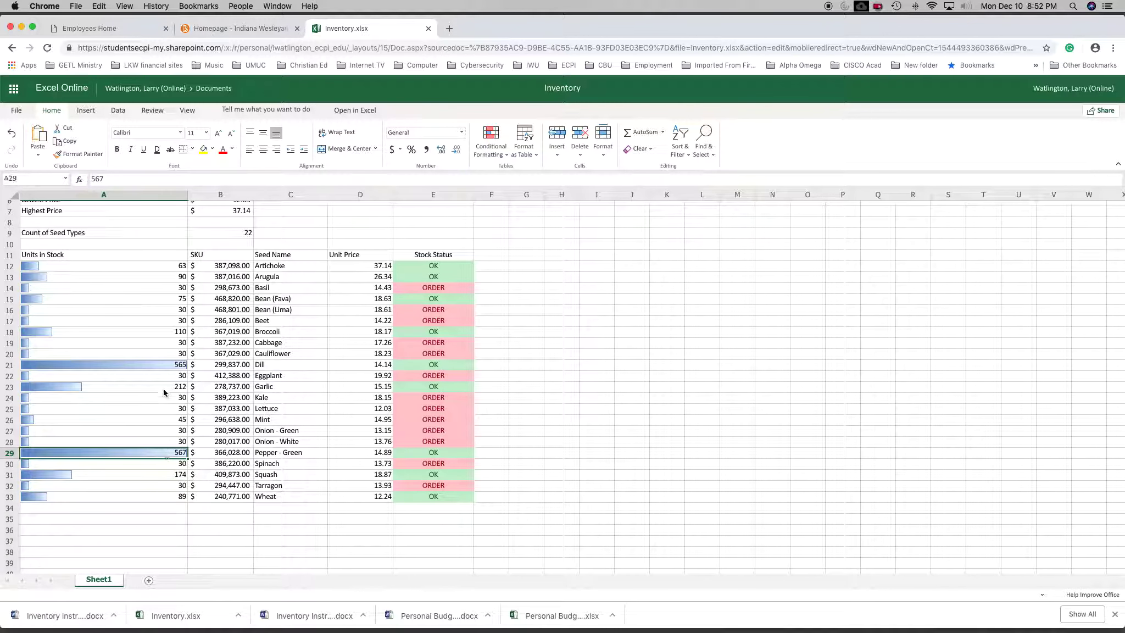
left_click_drag(115, 182, 64, 181)
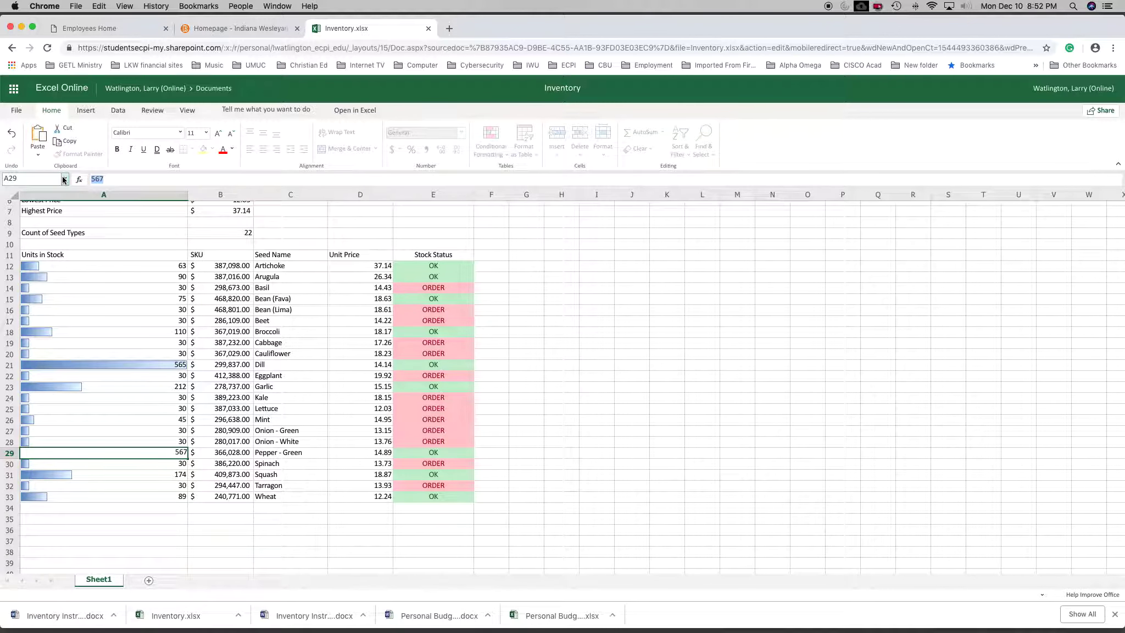
type("67")
key("Return")
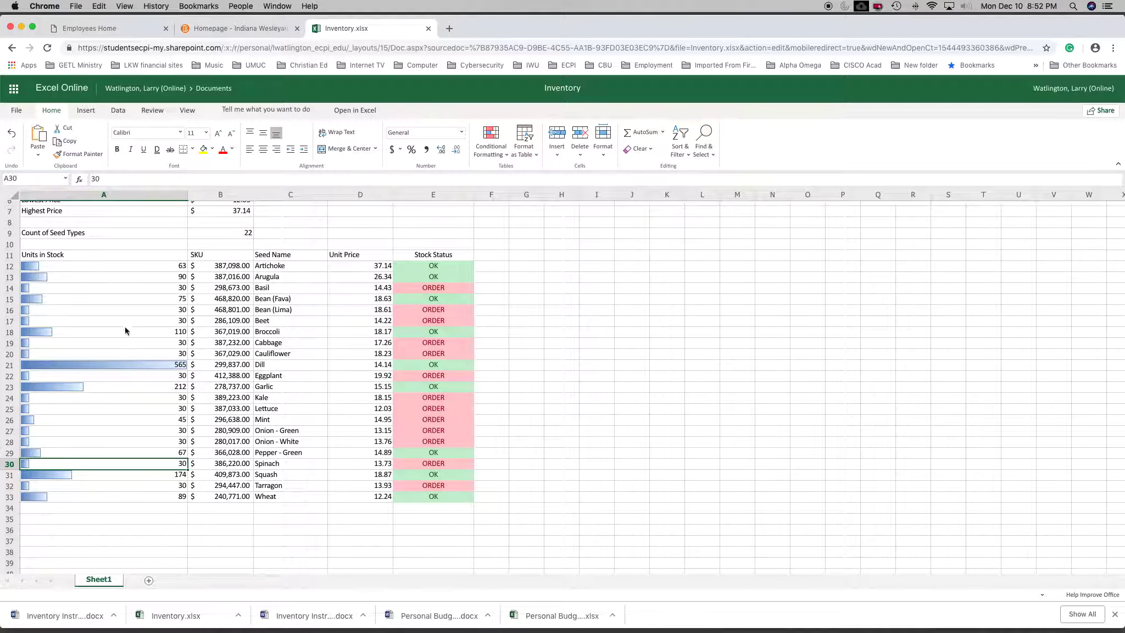
left_click(129, 364)
left_click_drag(112, 179, 76, 179)
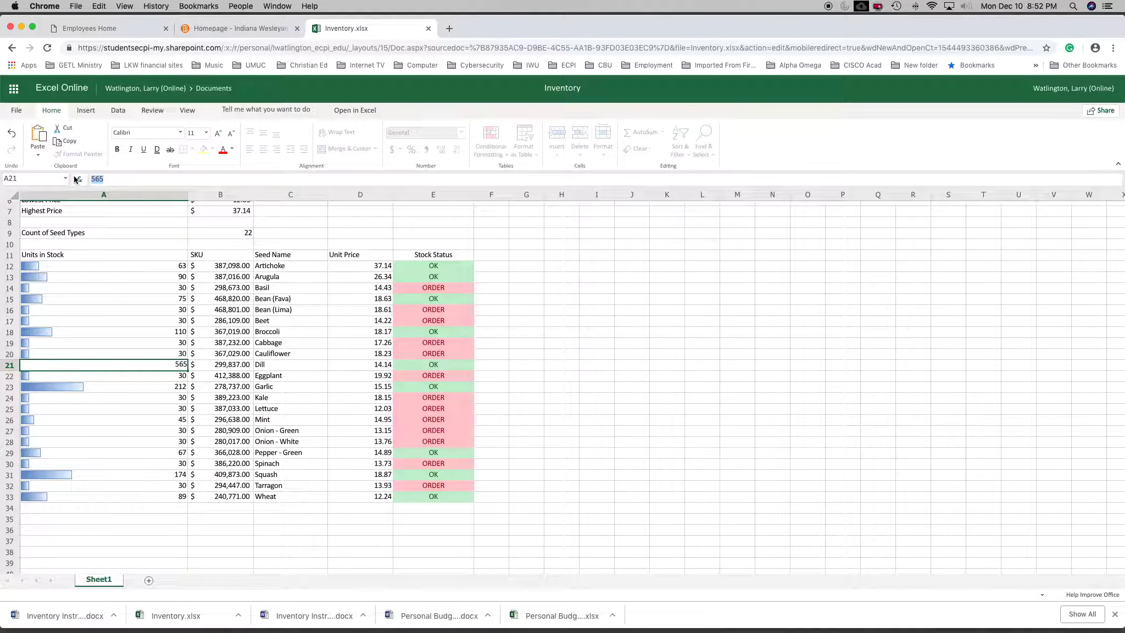
type("75")
key("Return")
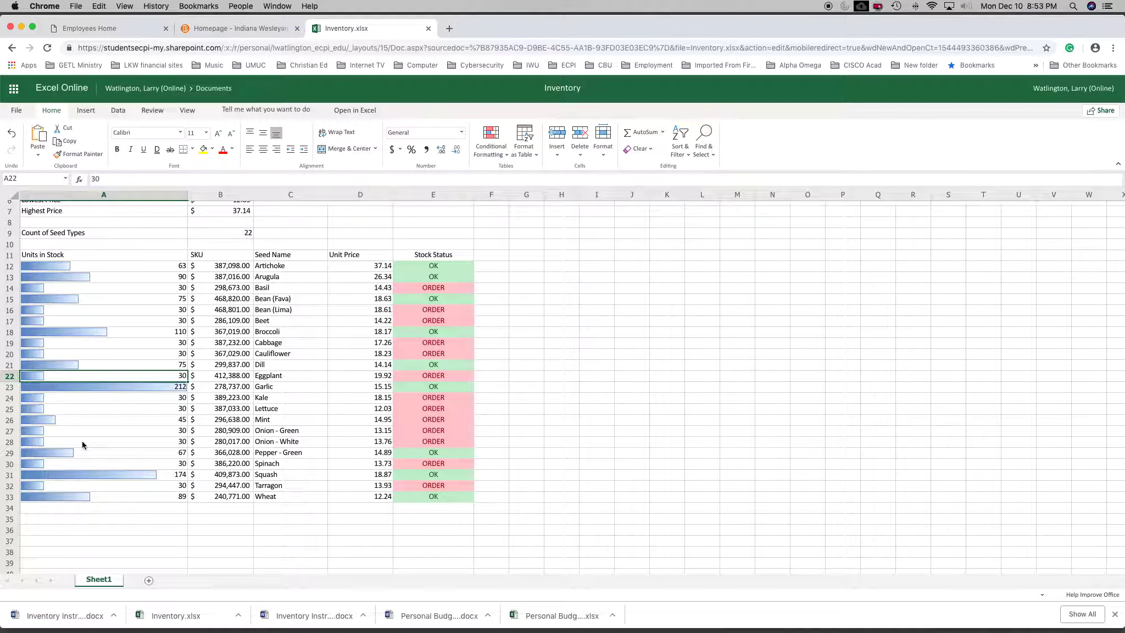
Examine the formula behind the inventory date subtitle in merged cell A2.
scroll(230, 501, "up", 2)
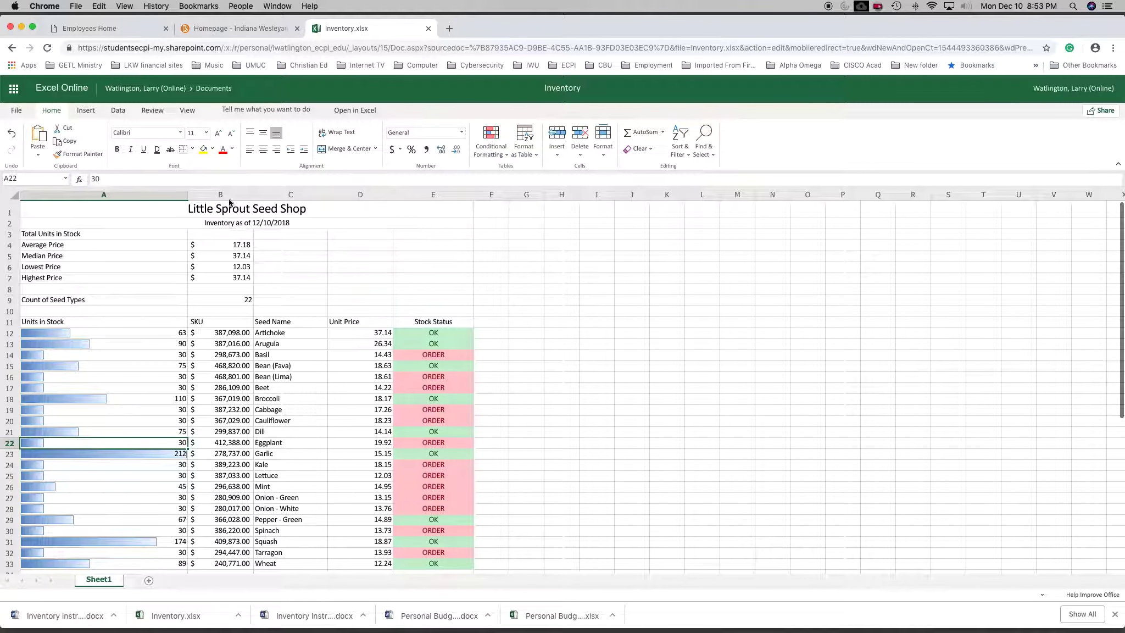
left_click(239, 224)
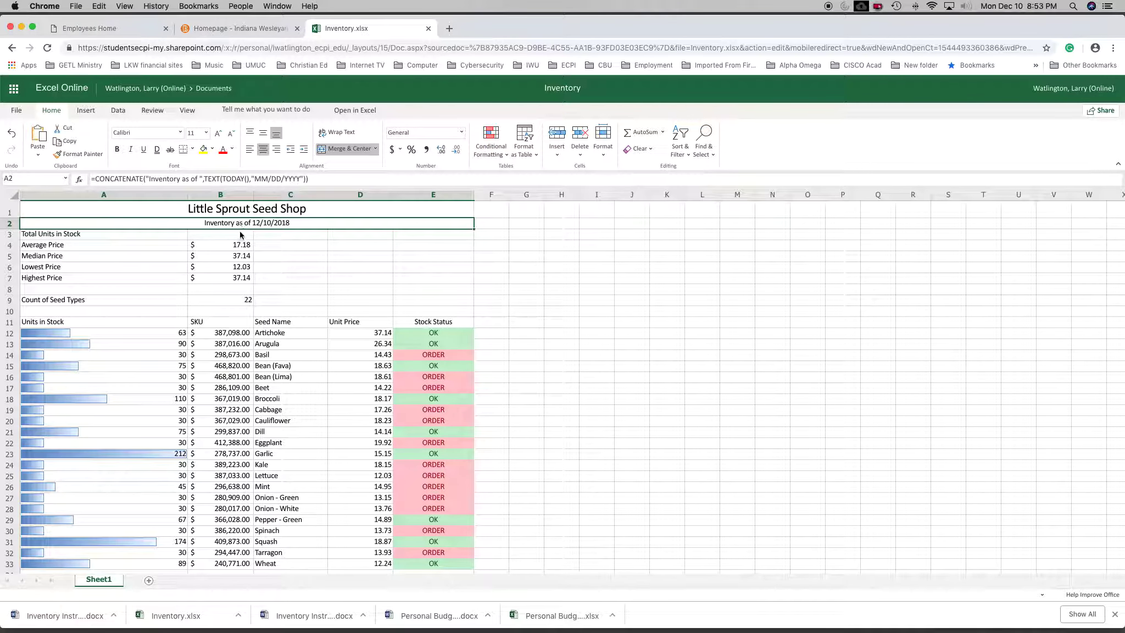